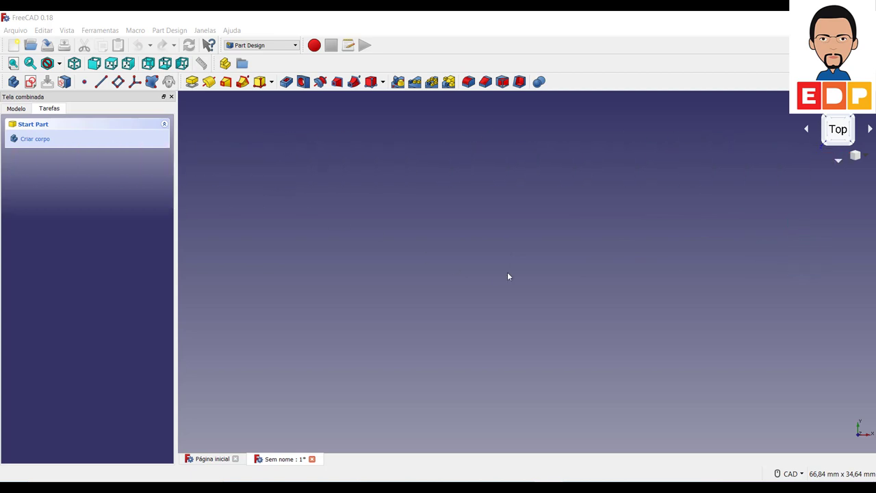
Step: Create a new sketch on XY_Plane and pan the origin toward the lower left
{"action": "left_click", "coordinate": [30, 83]}
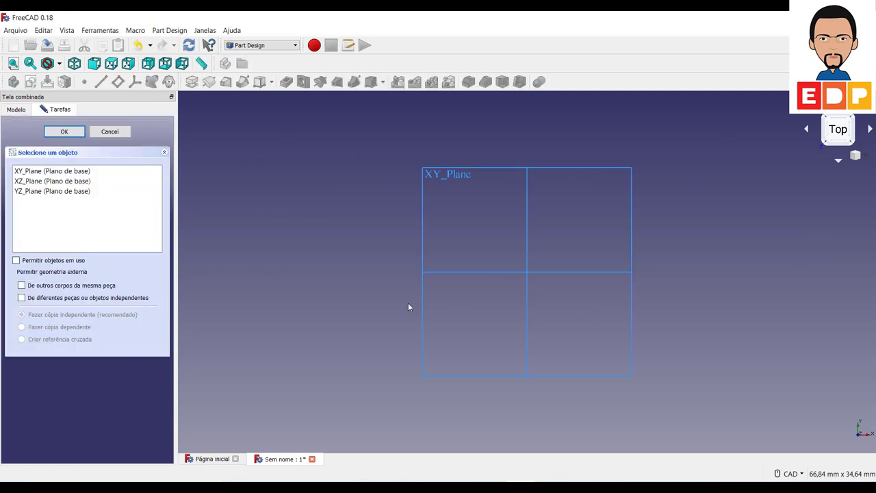
{"action": "left_click", "coordinate": [73, 172]}
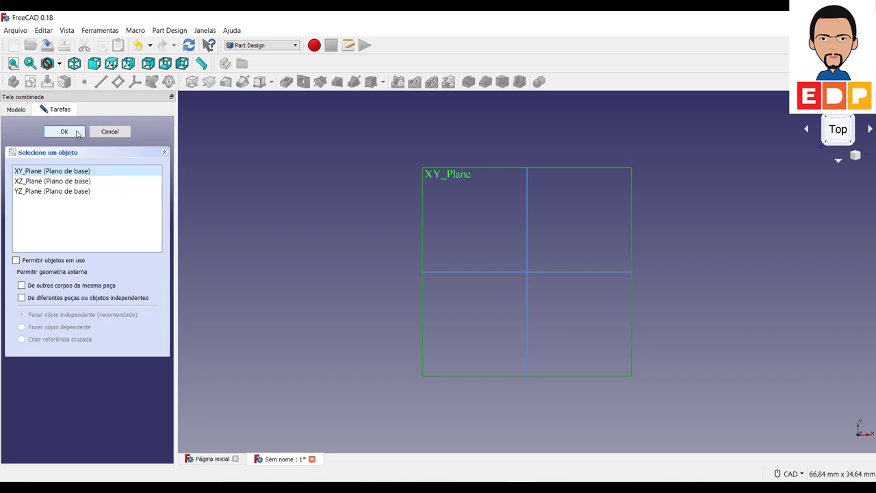
{"action": "left_click", "coordinate": [65, 132]}
{"action": "middle_click_drag", "start_coordinate": [579, 295], "coordinate": [314, 379]}
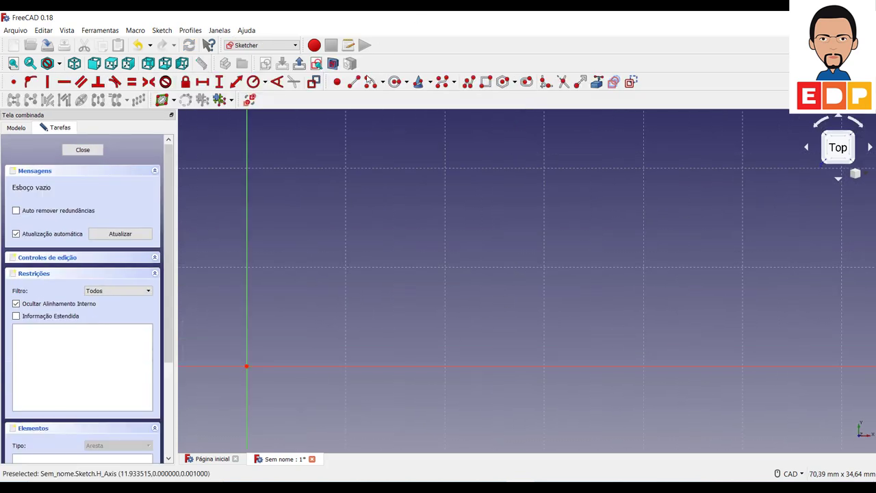
Step: Draw a polyline of a vertical line, a rising diagonal and a horizontal line
{"action": "left_click", "coordinate": [468, 82]}
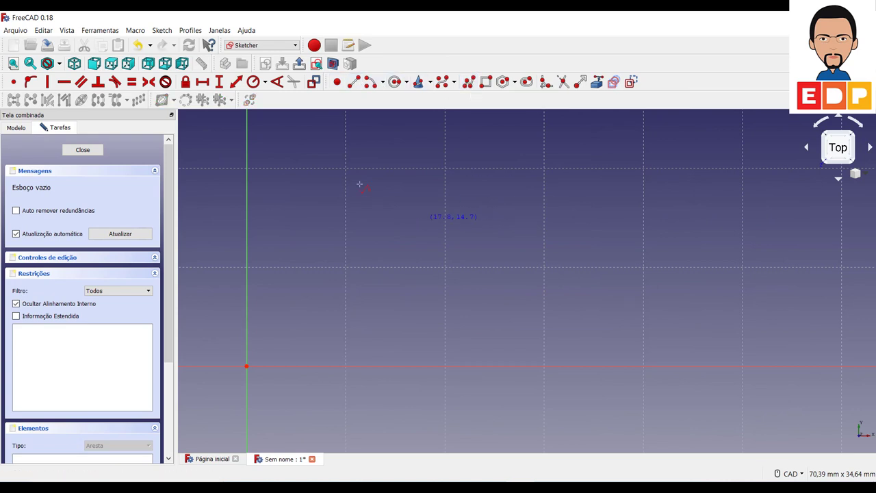
{"action": "middle_click_drag", "start_coordinate": [383, 180], "coordinate": [317, 242]}
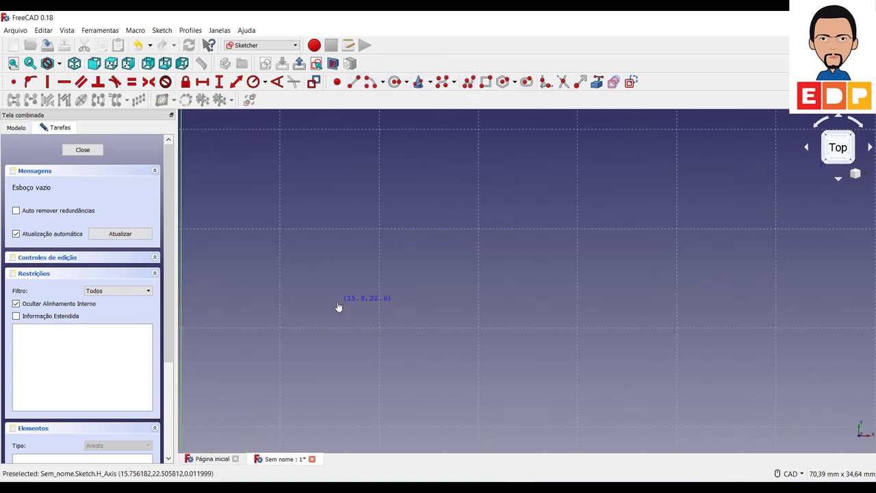
{"action": "left_click", "coordinate": [336, 301]}
{"action": "left_click", "coordinate": [337, 229]}
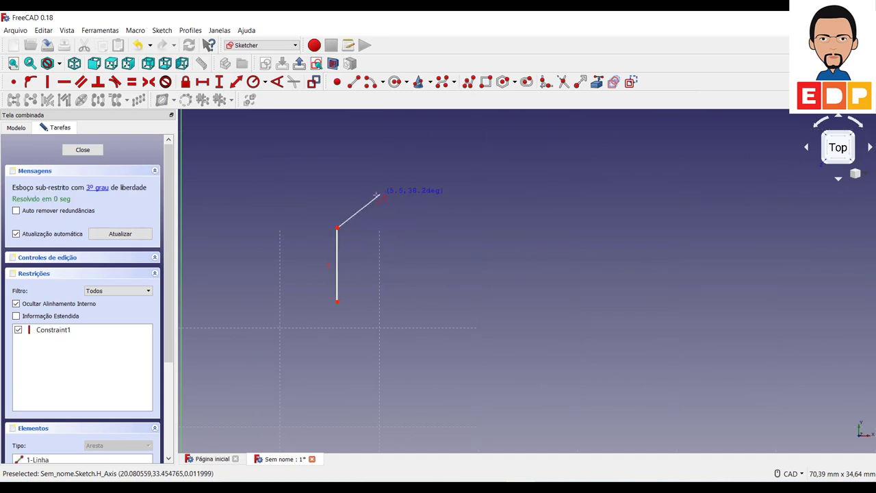
{"action": "left_click", "coordinate": [374, 195]}
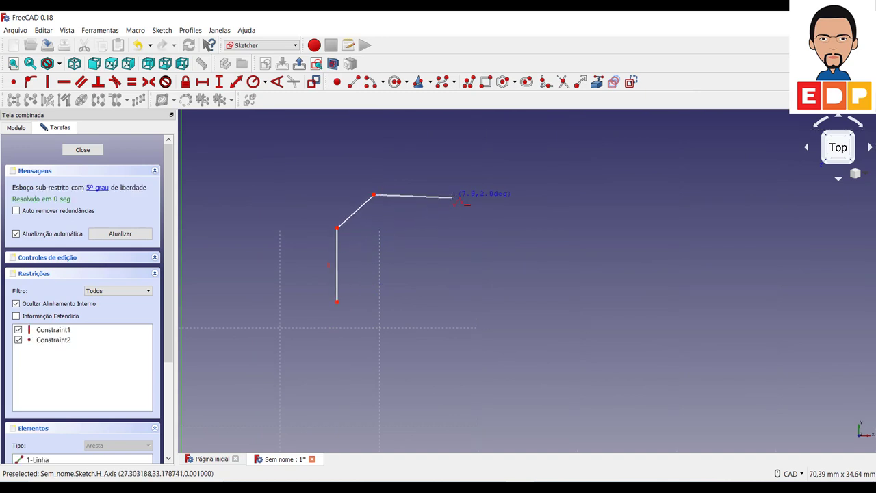
{"action": "left_click", "coordinate": [459, 195]}
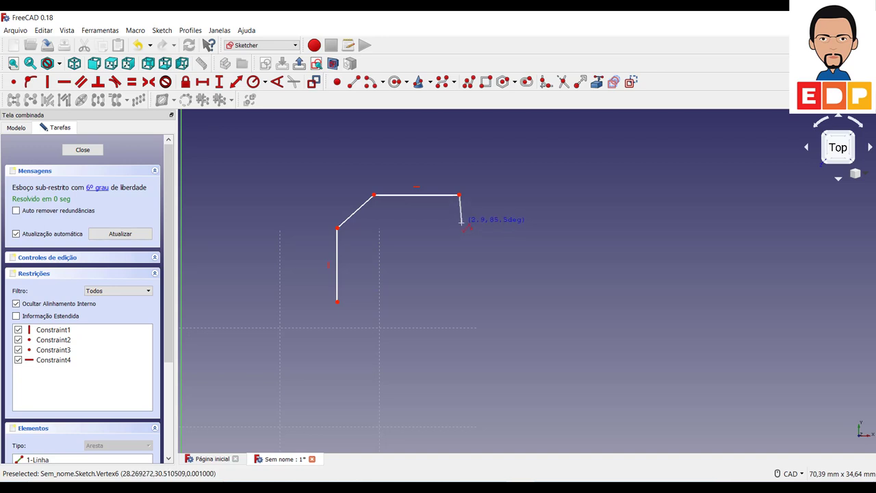
{"action": "right_click", "coordinate": [461, 220]}
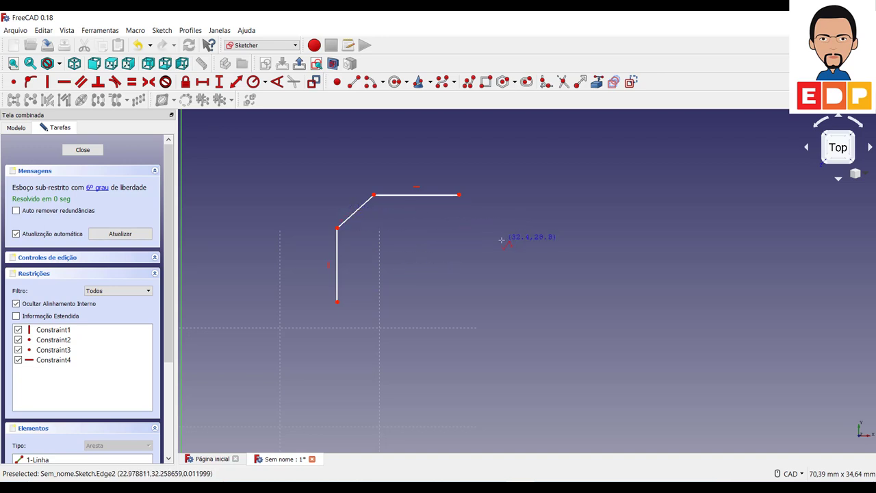
{"action": "right_click", "coordinate": [339, 260]}
Step: Constrain the diagonal line's horizontal span to 12 mm
{"action": "left_click", "coordinate": [337, 286]}
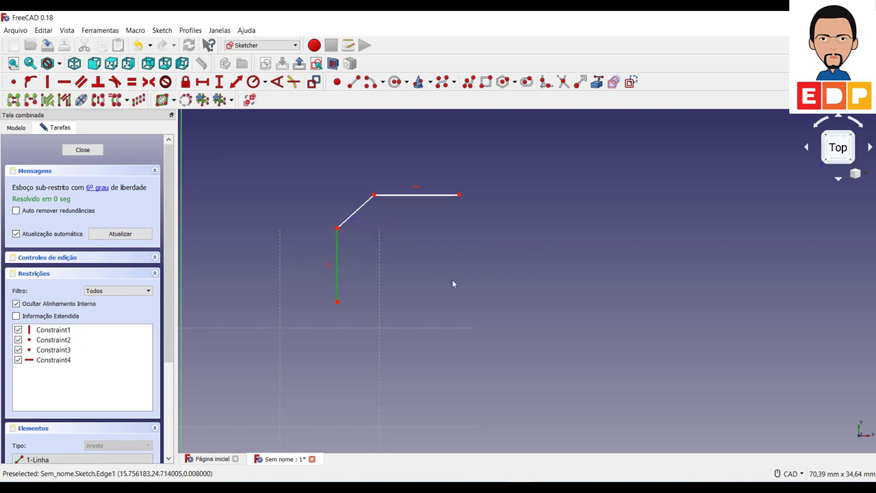
{"action": "left_click", "coordinate": [405, 239]}
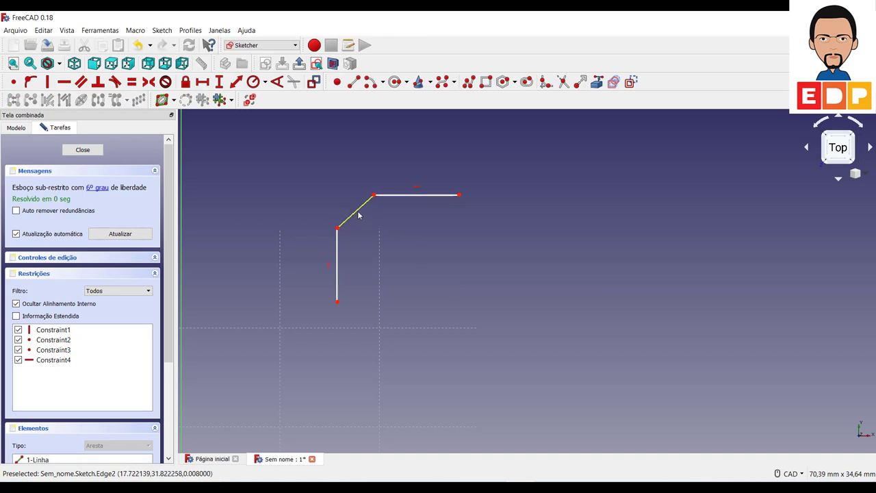
{"action": "left_click", "coordinate": [357, 216]}
{"action": "left_click", "coordinate": [393, 235]}
{"action": "left_click", "coordinate": [374, 196]}
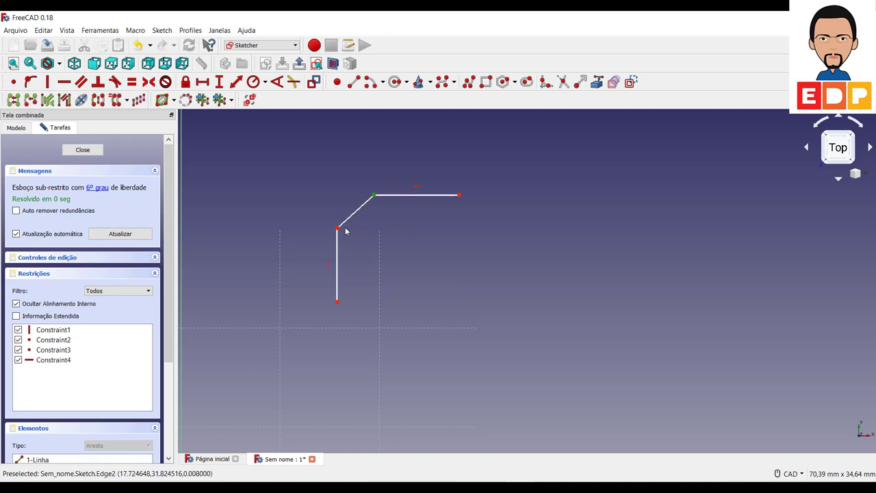
{"action": "left_click", "coordinate": [336, 227]}
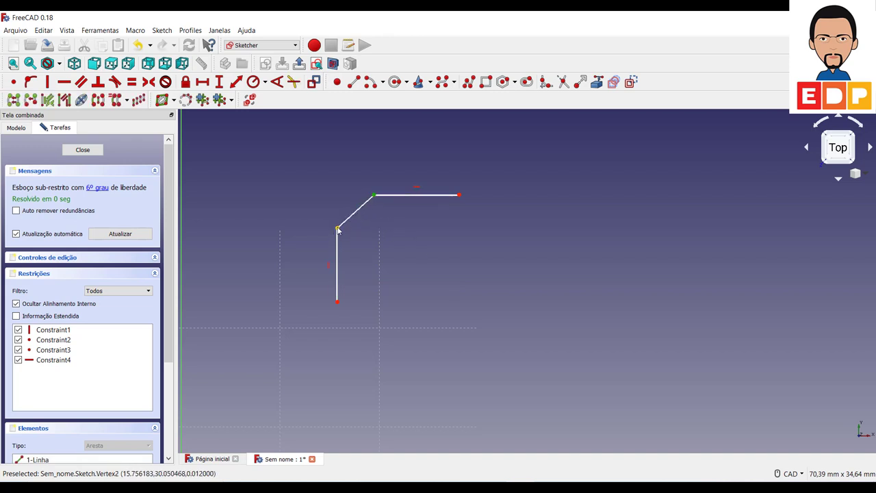
{"action": "left_click", "coordinate": [202, 81]}
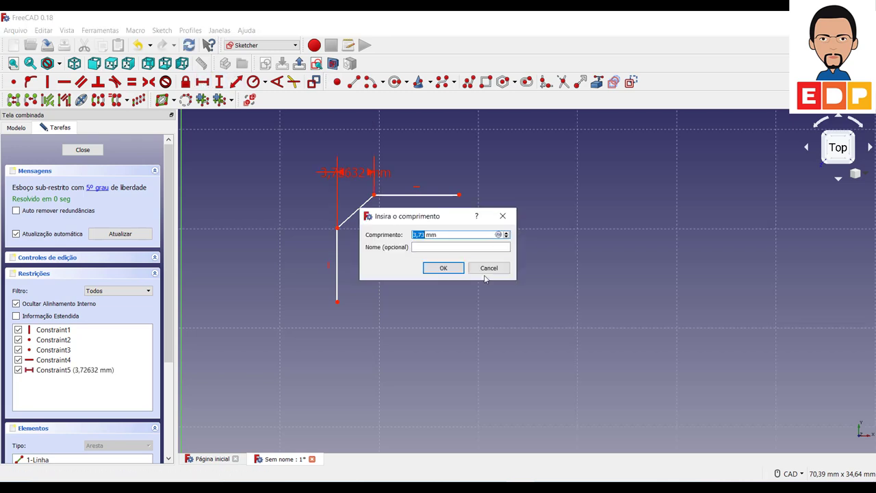
{"action": "type", "text": "12"}
{"action": "key", "text": "Return"}
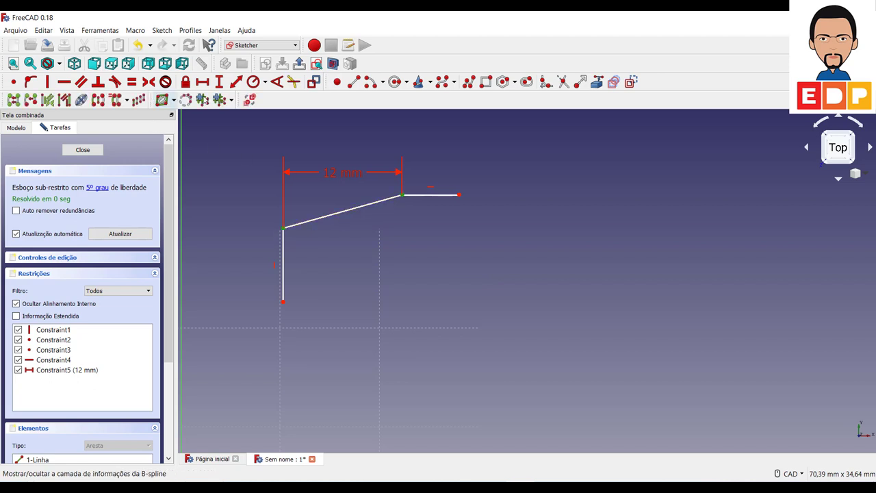
Step: Constrain the diagonal's vertical span to 12 mm and stretch the vertical line downward
{"action": "left_click", "coordinate": [219, 81]}
{"action": "type", "text": "12"}
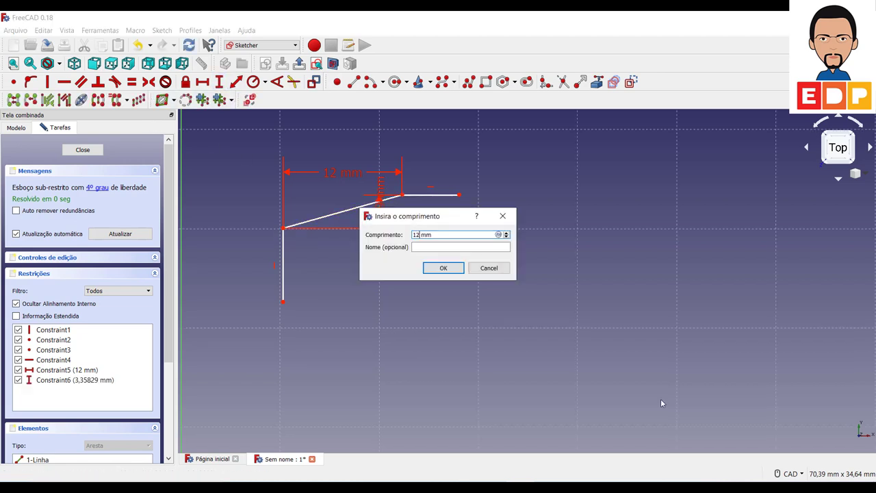
{"action": "key", "text": "Return"}
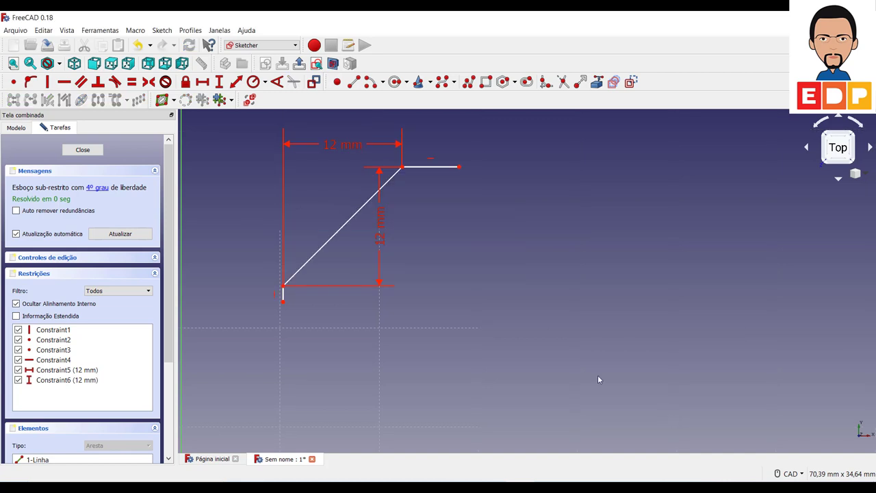
{"action": "mouse_move", "coordinate": [381, 229]}
{"action": "left_mouse_down"}
{"action": "mouse_move", "coordinate": [594, 243]}
{"action": "mouse_move", "coordinate": [182, 239]}
{"action": "left_mouse_up"}
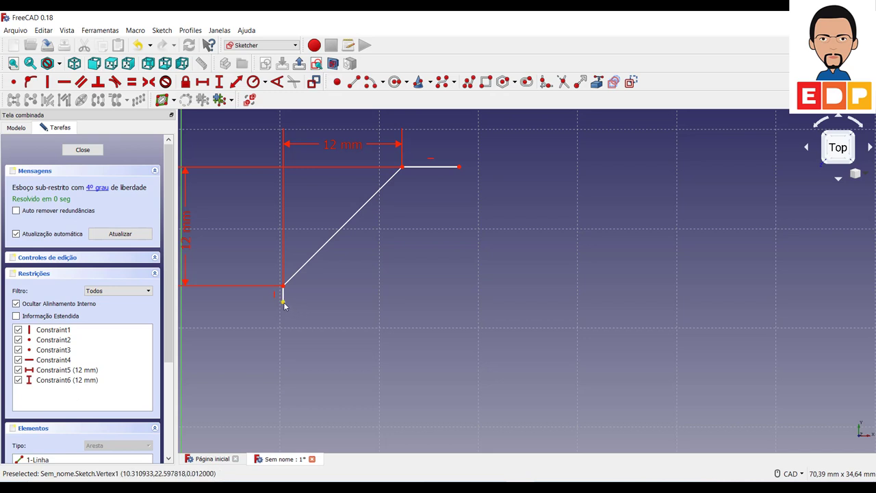
{"action": "left_click_drag", "start_coordinate": [283, 301], "coordinate": [285, 352]}
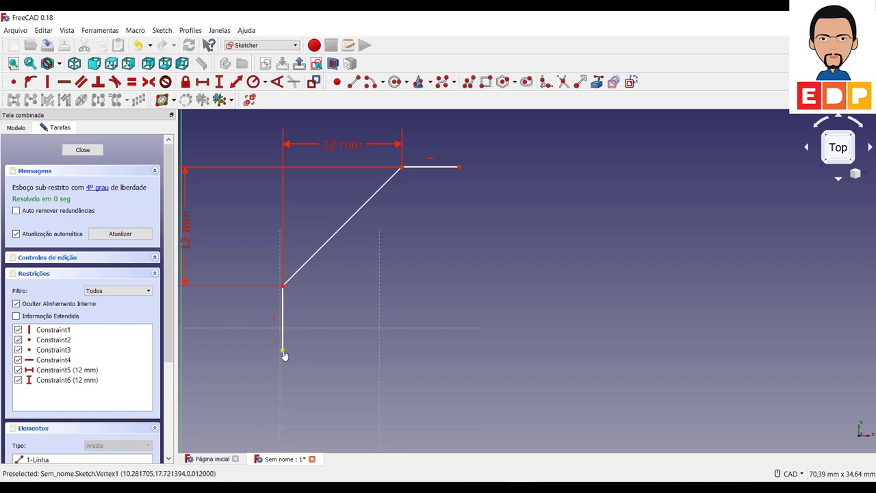
Step: Fix the vertical line's length at 15,5 mm
{"action": "left_click", "coordinate": [282, 351]}
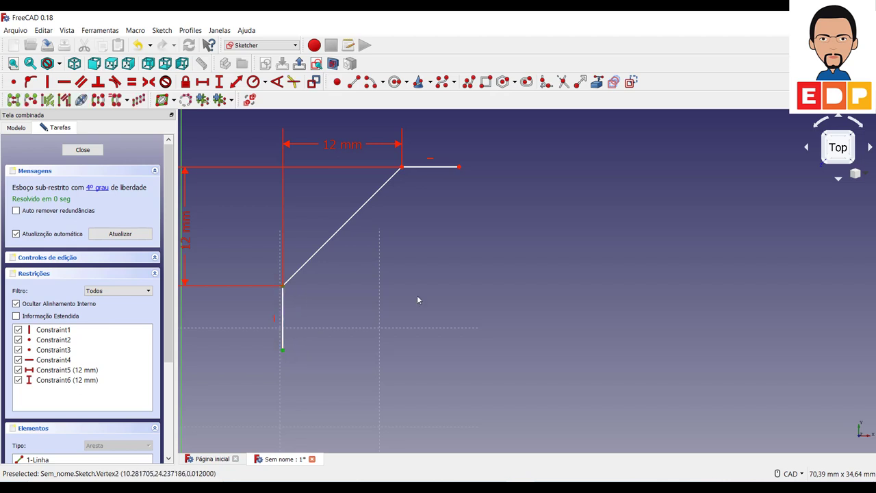
{"action": "left_click", "coordinate": [219, 81]}
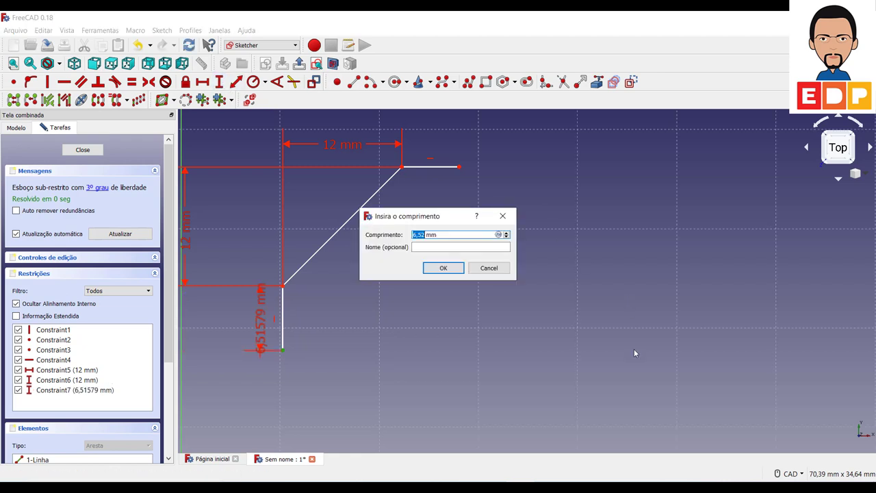
{"action": "type", "text": "15,5"}
{"action": "key", "text": "Return"}
{"action": "middle_click_drag", "start_coordinate": [585, 281], "coordinate": [597, 362]}
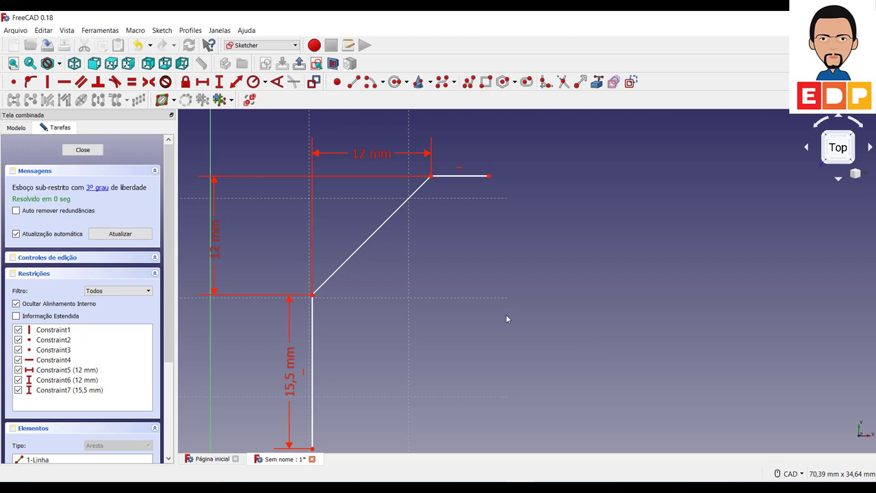
Step: Stretch the top horizontal line and fix its length at 30,5 mm
{"action": "left_click_drag", "start_coordinate": [488, 176], "coordinate": [600, 174]}
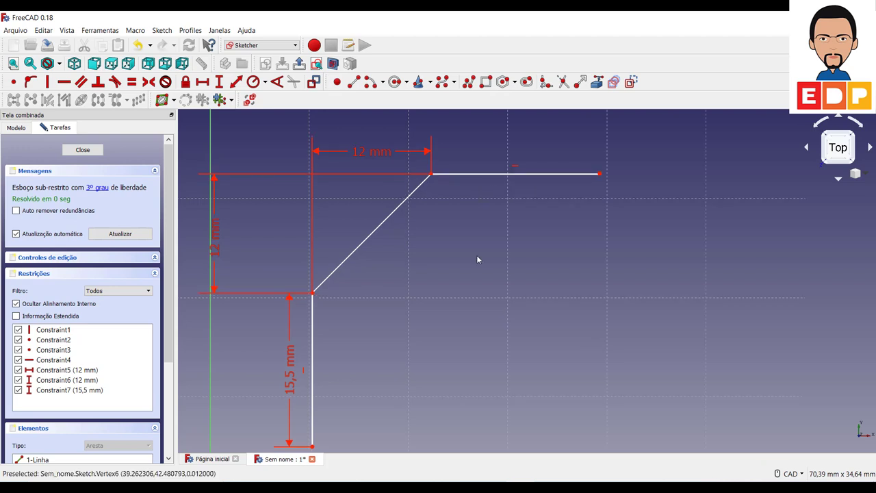
{"action": "left_click", "coordinate": [431, 174]}
{"action": "left_click", "coordinate": [600, 173]}
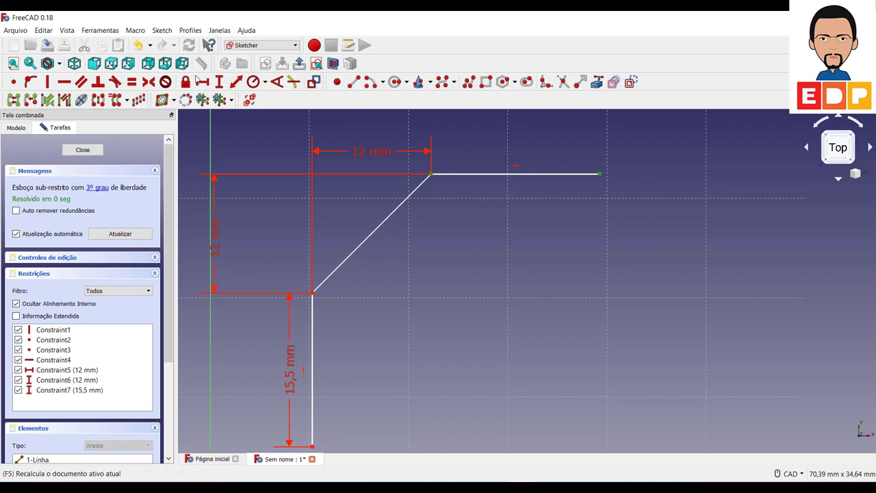
{"action": "left_click", "coordinate": [202, 82]}
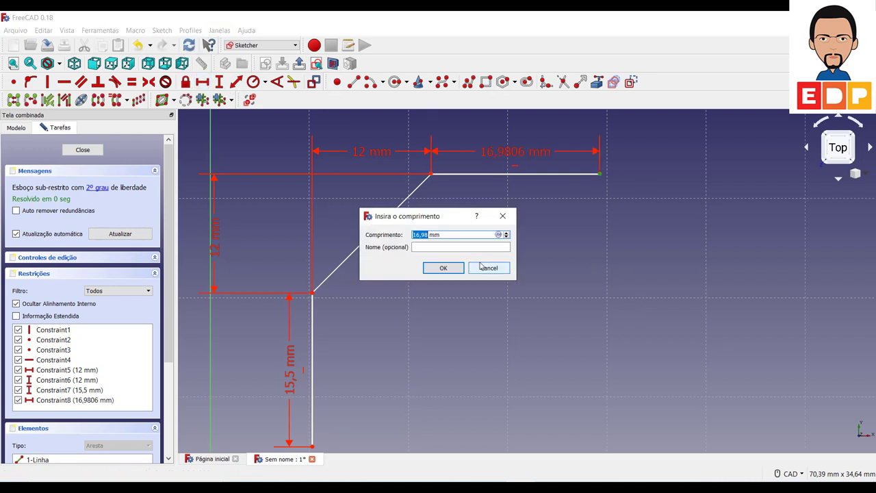
{"action": "type", "text": "30,5"}
{"action": "key", "text": "Return"}
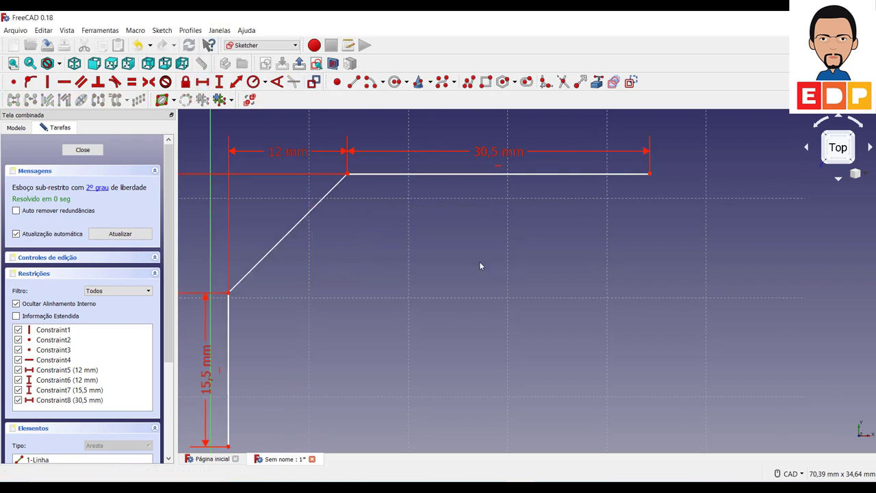
{"action": "middle_click_drag", "start_coordinate": [515, 259], "coordinate": [584, 203]}
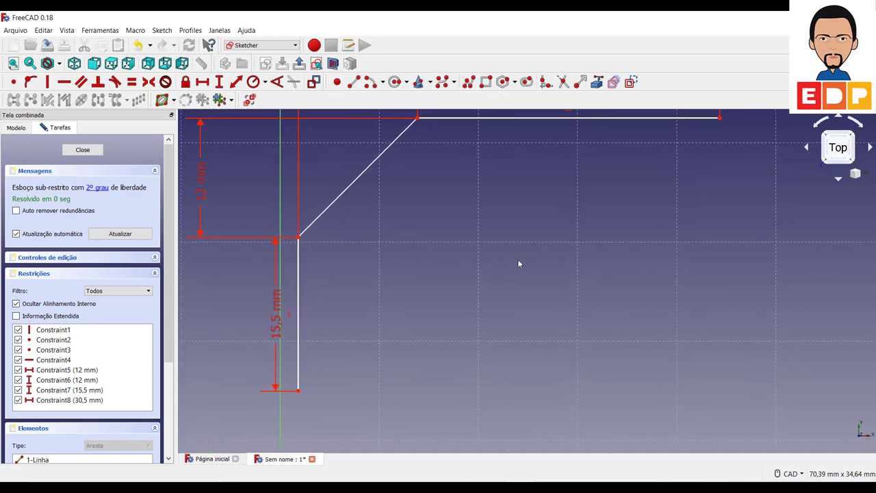
{"action": "scroll", "coordinate": [518, 274], "scroll_direction": "down", "scroll_amount": 5}
{"action": "scroll", "coordinate": [520, 282], "scroll_direction": "up", "scroll_amount": 4}
{"action": "middle_click_drag", "start_coordinate": [441, 279], "coordinate": [312, 333]}
{"action": "mouse_move", "coordinate": [297, 201]}
{"action": "middle_mouse_down"}
{"action": "mouse_move", "coordinate": [374, 193]}
{"action": "mouse_move", "coordinate": [383, 140]}
{"action": "middle_mouse_up"}
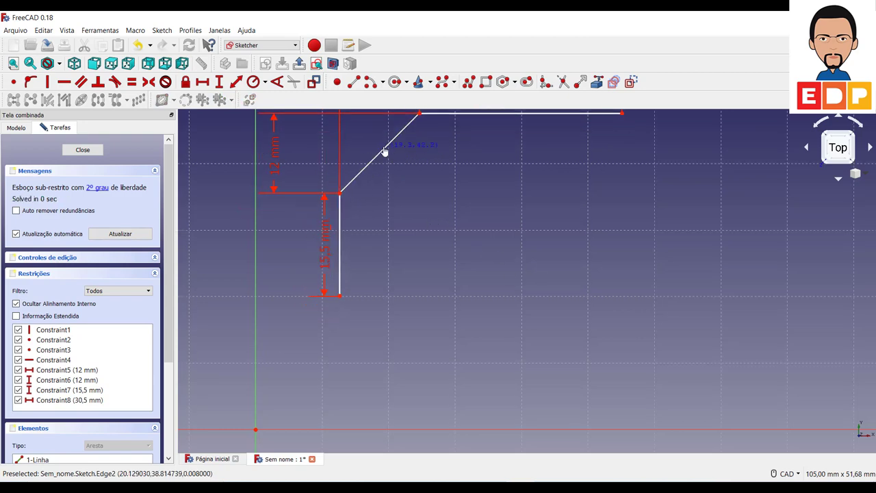
Step: Draw an arc centred below the vertical line, starting at its bottom end
{"action": "left_click", "coordinate": [370, 81]}
{"action": "left_click", "coordinate": [336, 364]}
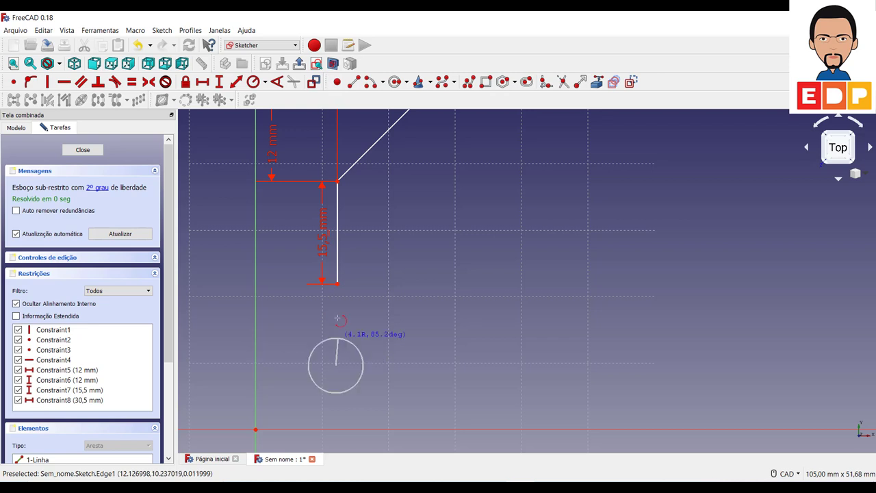
{"action": "left_click", "coordinate": [336, 284]}
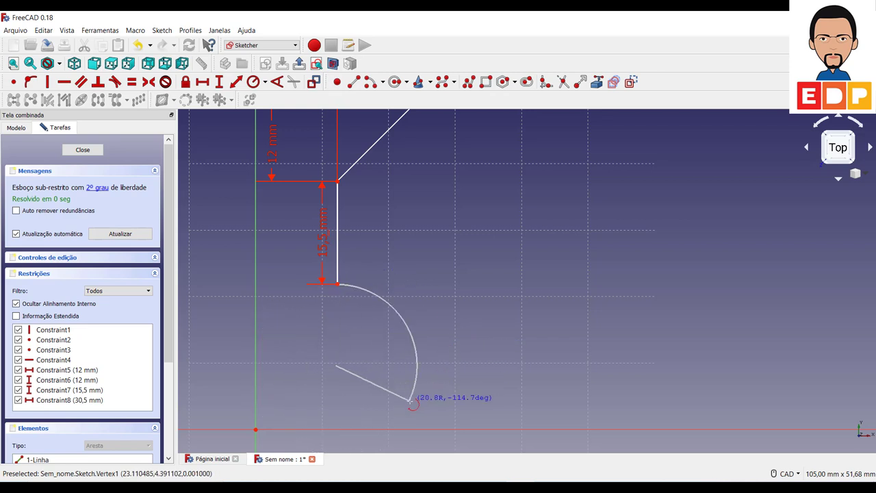
{"action": "left_click", "coordinate": [424, 361]}
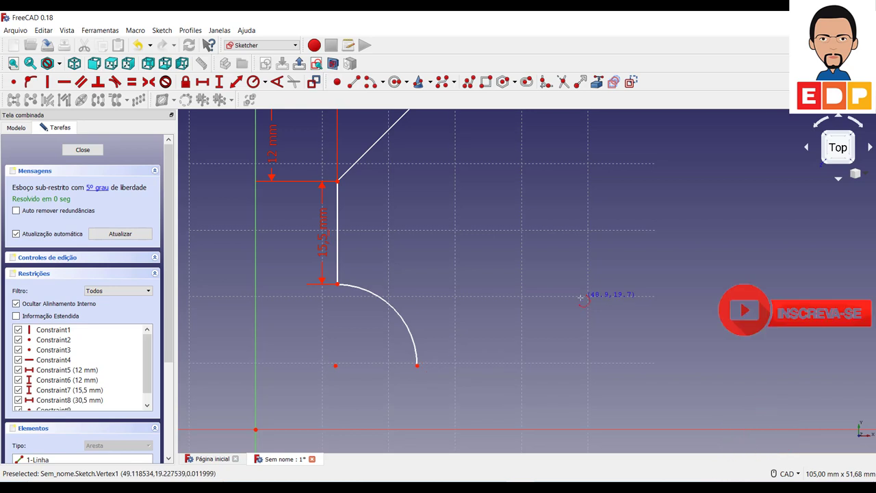
{"action": "right_click", "coordinate": [580, 297]}
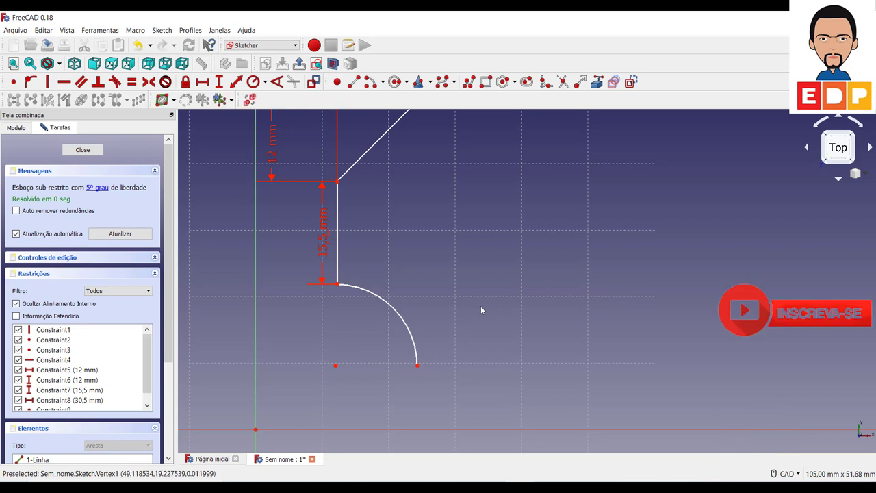
Step: Give the lower arc a 30 mm radius and move its centre up and right
{"action": "left_click", "coordinate": [413, 350]}
{"action": "left_click", "coordinate": [257, 83]}
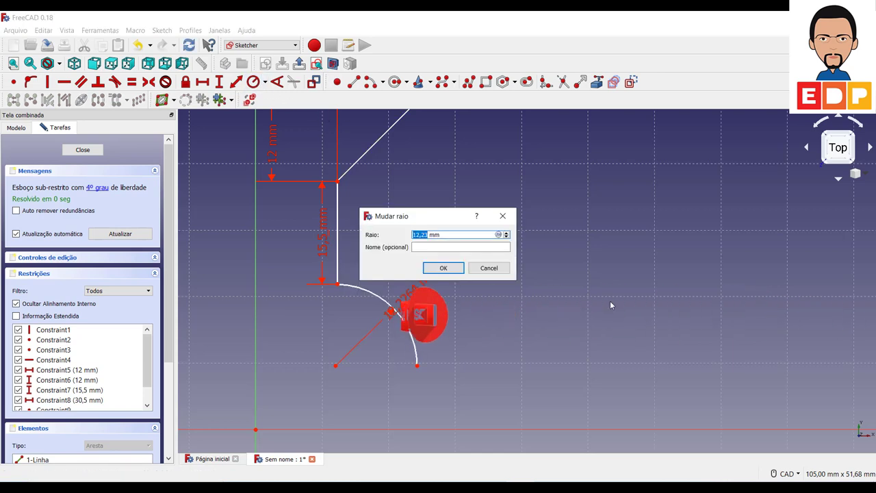
{"action": "type", "text": "3"}
{"action": "key", "text": "Return"}
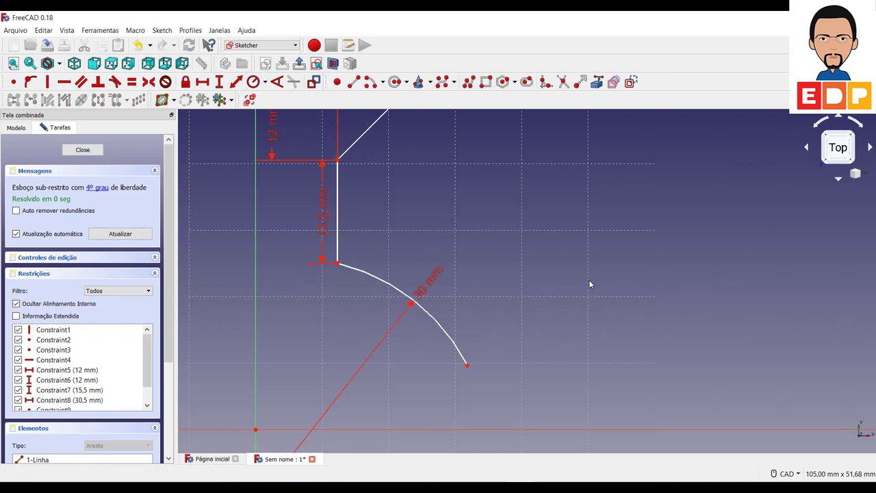
{"action": "scroll", "coordinate": [589, 279], "scroll_direction": "down", "scroll_amount": 5}
{"action": "scroll", "coordinate": [520, 301], "scroll_direction": "up", "scroll_amount": 3}
{"action": "scroll", "coordinate": [504, 307], "scroll_direction": "up", "scroll_amount": 3}
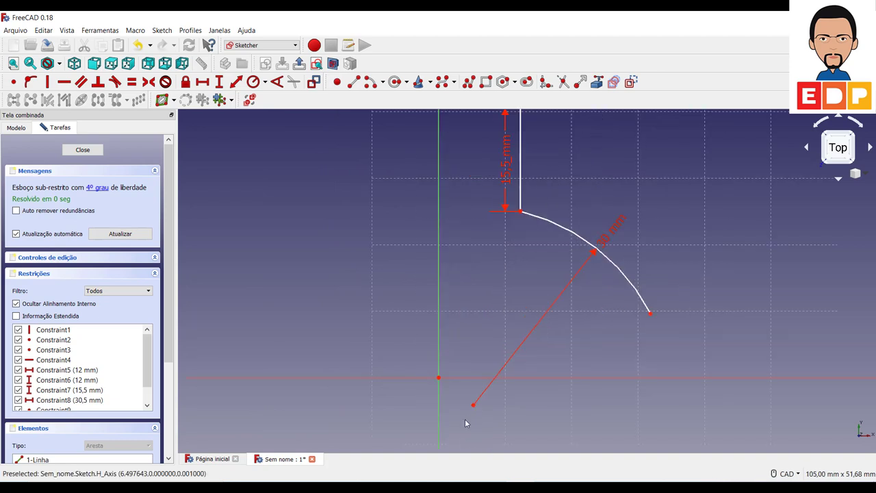
{"action": "mouse_move", "coordinate": [474, 406]}
{"action": "left_mouse_down"}
{"action": "mouse_move", "coordinate": [512, 338]}
{"action": "mouse_move", "coordinate": [449, 307]}
{"action": "mouse_move", "coordinate": [559, 306]}
{"action": "left_mouse_up"}
{"action": "scroll", "coordinate": [558, 305], "scroll_direction": "down", "scroll_amount": 2}
Step: Set a 0 mm horizontal distance between the arc's start point and centre
{"action": "scroll", "coordinate": [573, 295], "scroll_direction": "down", "scroll_amount": 2}
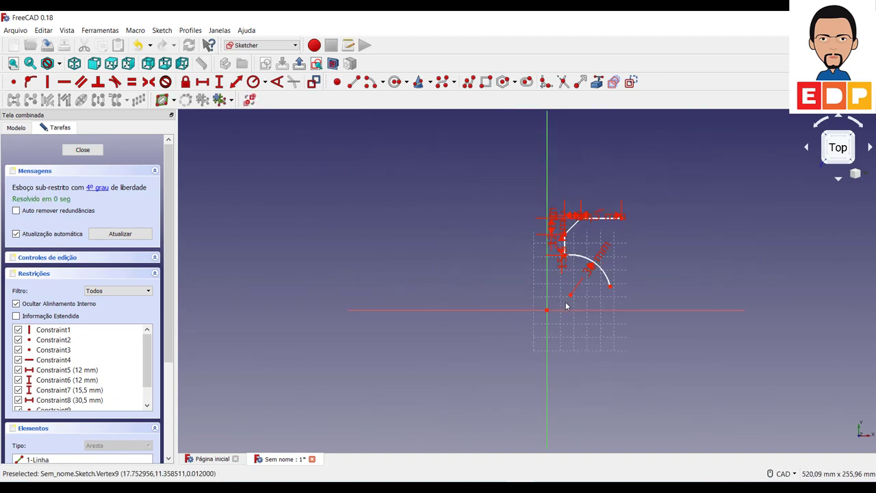
{"action": "scroll", "coordinate": [575, 292], "scroll_direction": "up", "scroll_amount": 2}
{"action": "scroll", "coordinate": [574, 292], "scroll_direction": "up", "scroll_amount": 2}
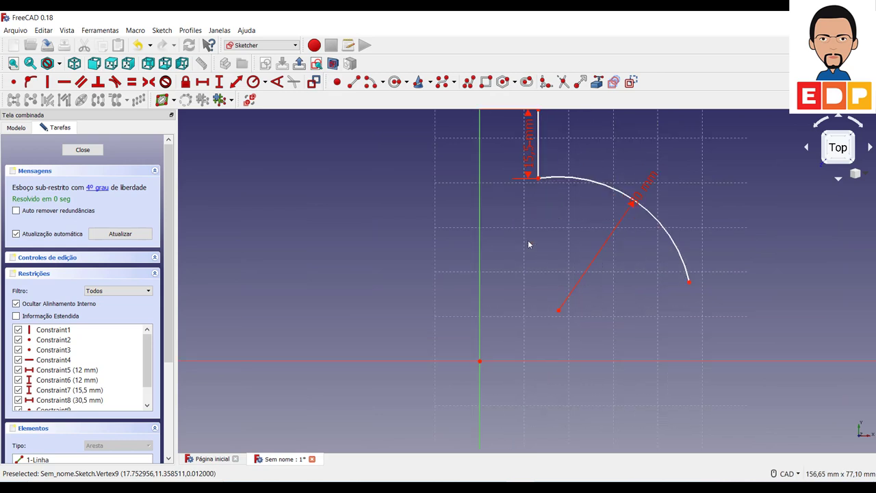
{"action": "left_click", "coordinate": [538, 180]}
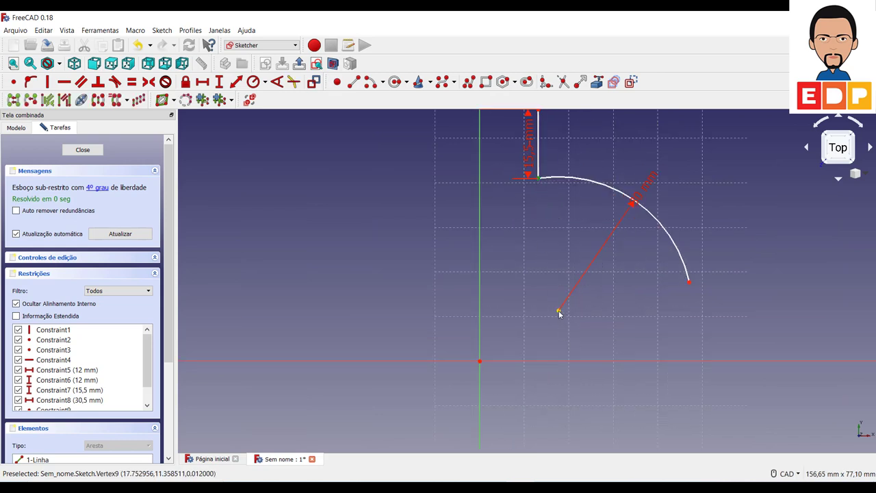
{"action": "left_click", "coordinate": [558, 310]}
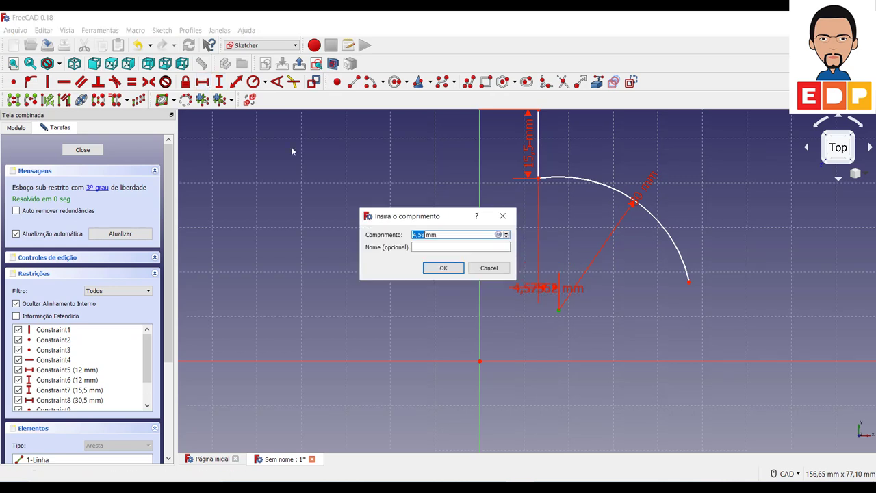
{"action": "left_click", "coordinate": [202, 81]}
{"action": "type", "text": "0"}
{"action": "key", "text": "Return"}
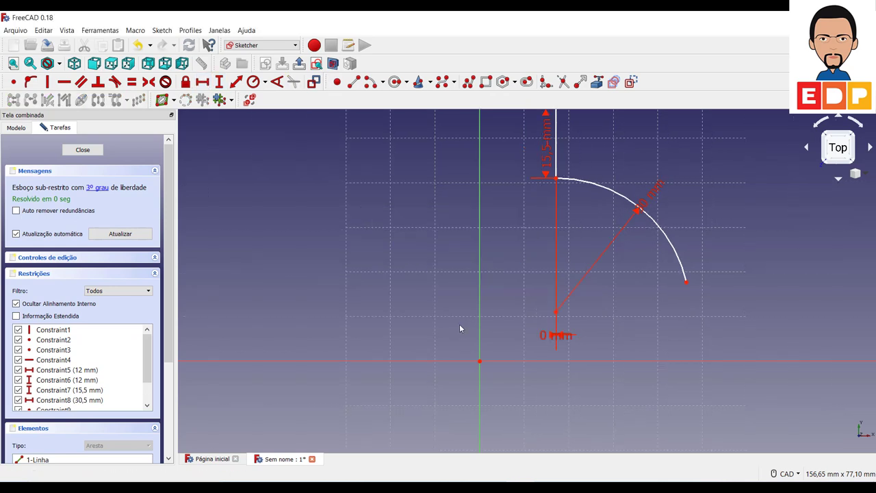
Step: Set a 0 mm vertical distance between the arc's end point and centre
{"action": "left_click", "coordinate": [685, 281]}
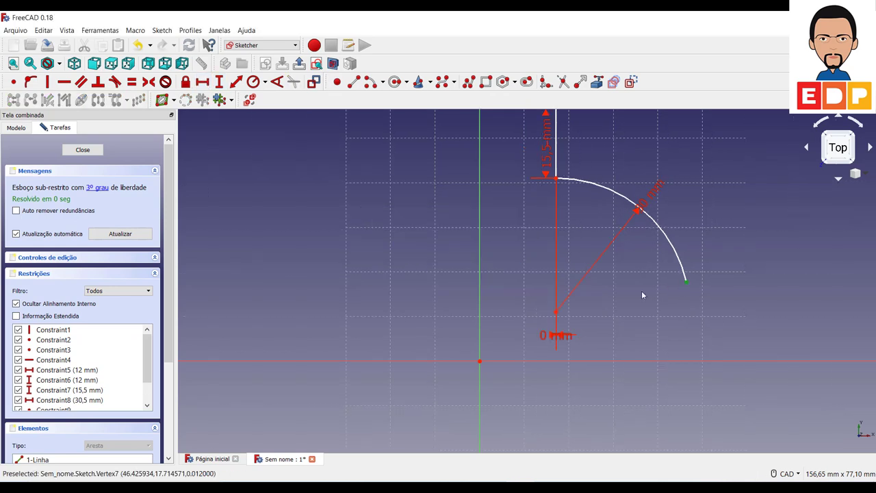
{"action": "left_click", "coordinate": [555, 312]}
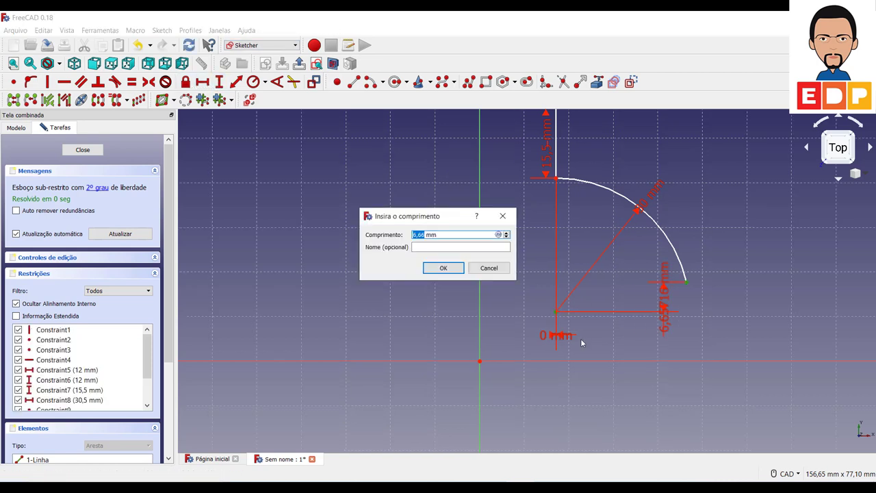
{"action": "type", "text": "0"}
{"action": "key", "text": "Return"}
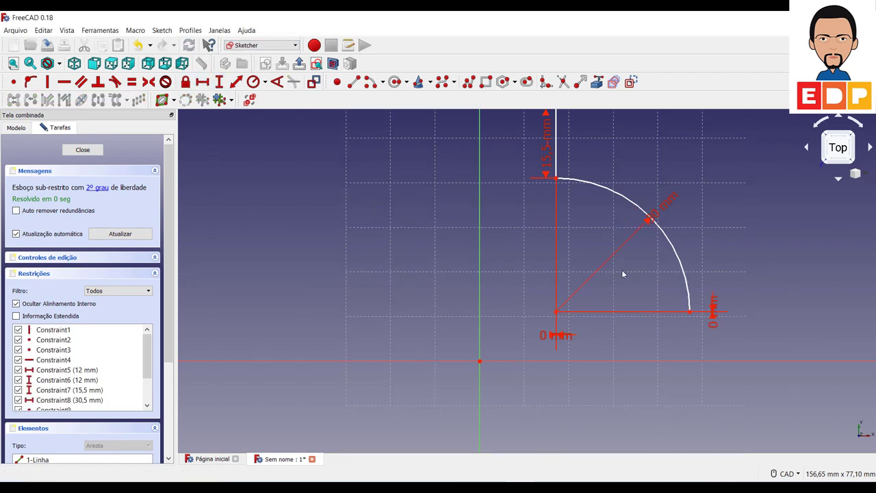
{"action": "middle_click_drag", "start_coordinate": [621, 270], "coordinate": [462, 214]}
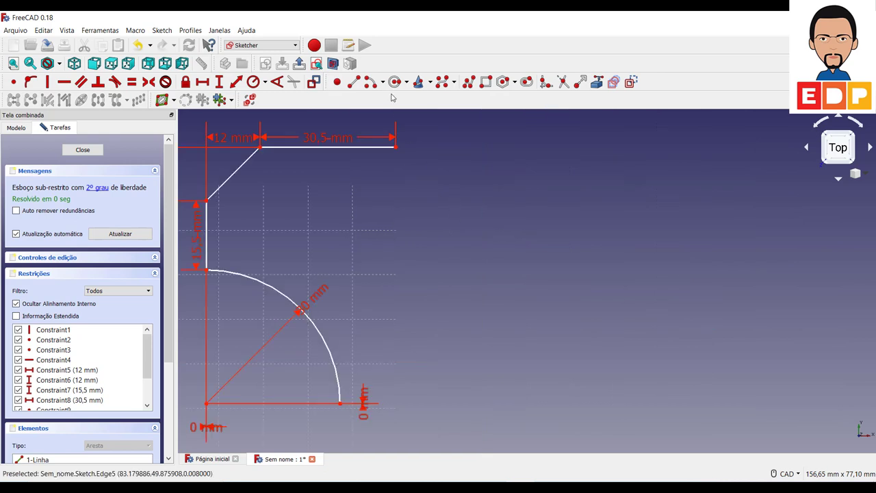
{"action": "left_click", "coordinate": [370, 82]}
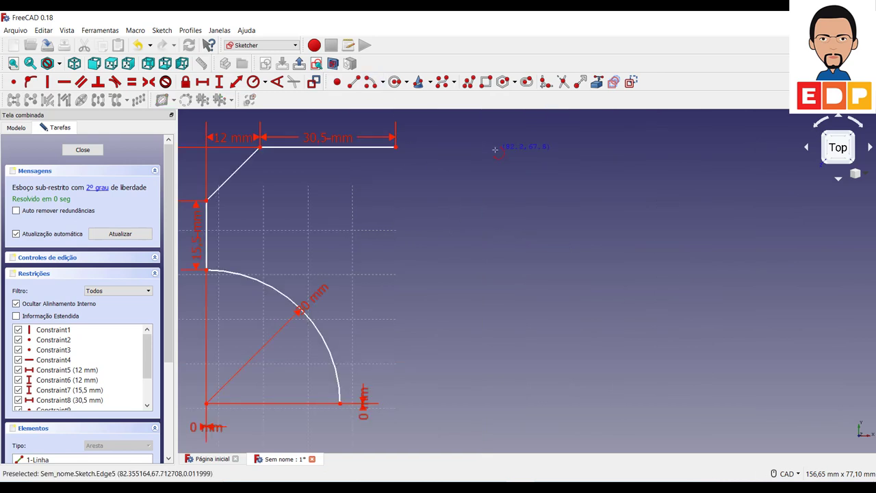
Step: Draw an arc from the top line's right end and give it a 22,5 mm radius
{"action": "left_click", "coordinate": [495, 148]}
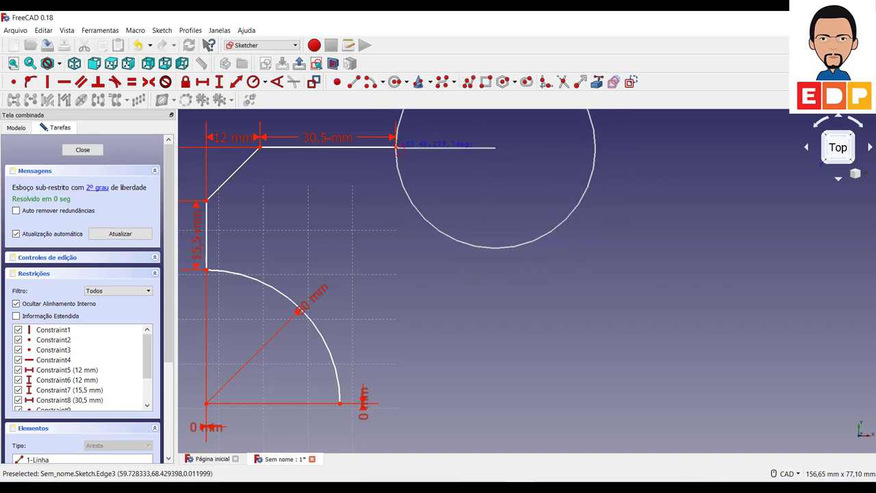
{"action": "left_click", "coordinate": [397, 147]}
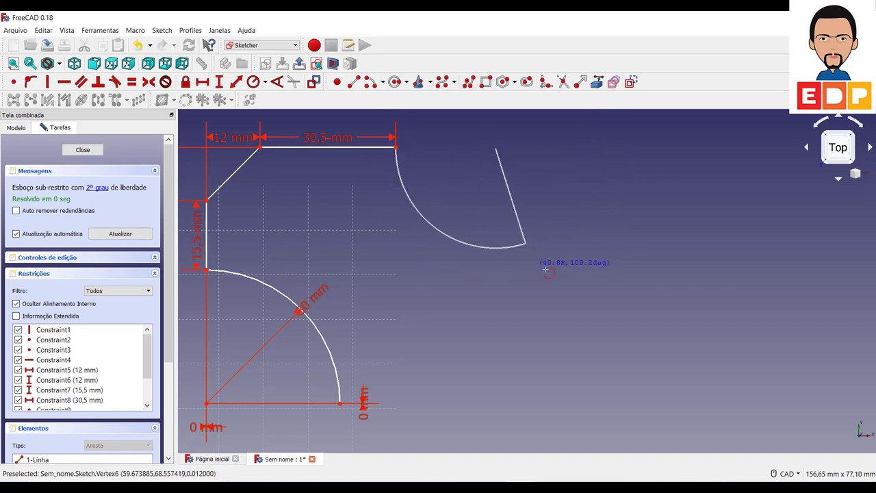
{"action": "left_click", "coordinate": [495, 260]}
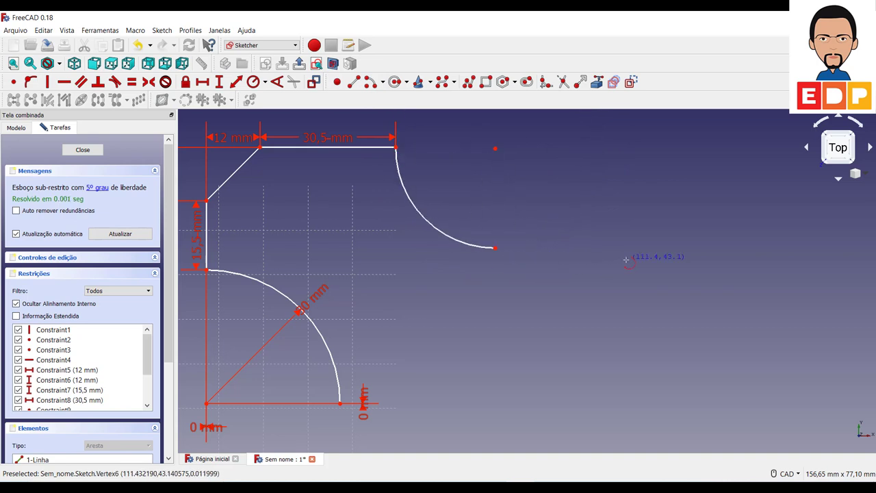
{"action": "right_click", "coordinate": [626, 259]}
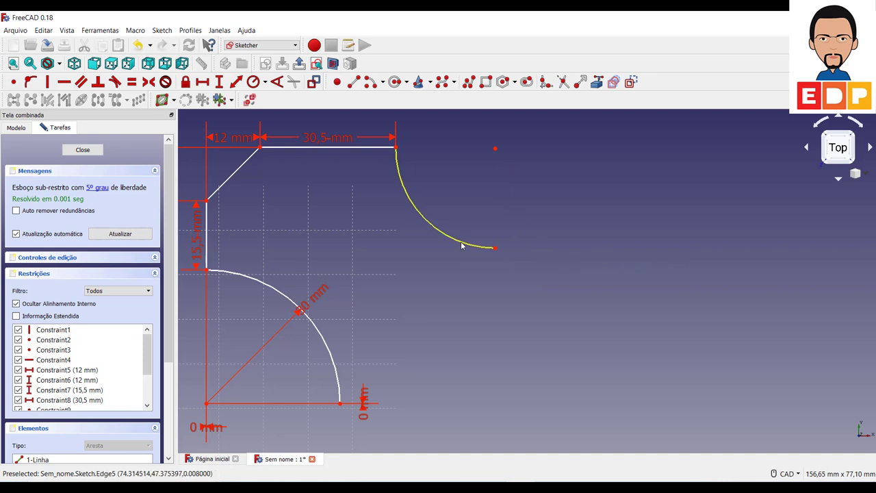
{"action": "left_click", "coordinate": [464, 243]}
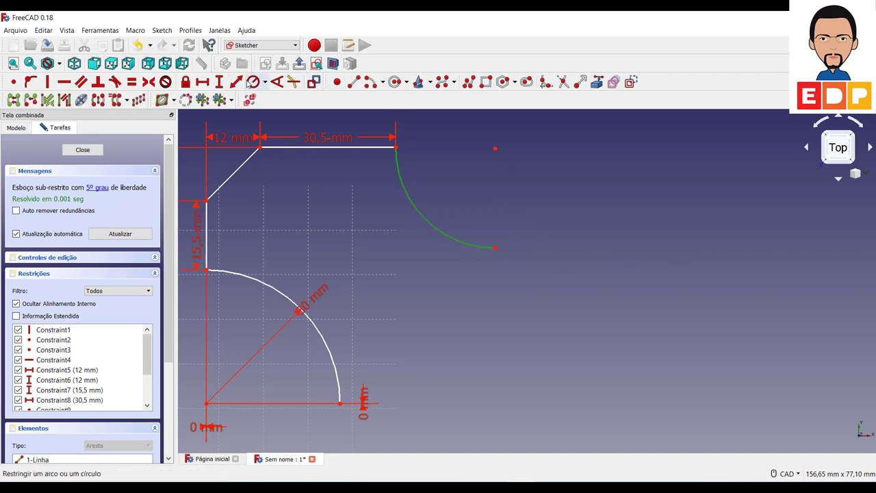
{"action": "left_click", "coordinate": [252, 81]}
{"action": "type", "text": "22,5"}
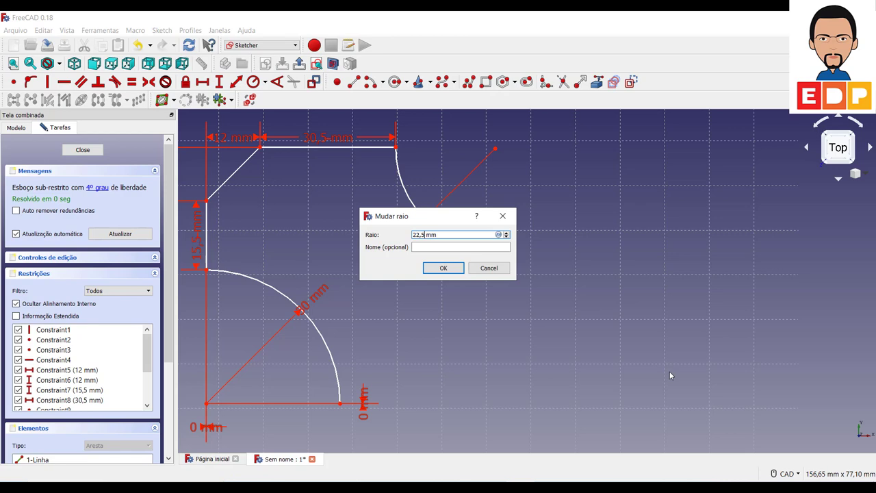
{"action": "key", "text": "Return"}
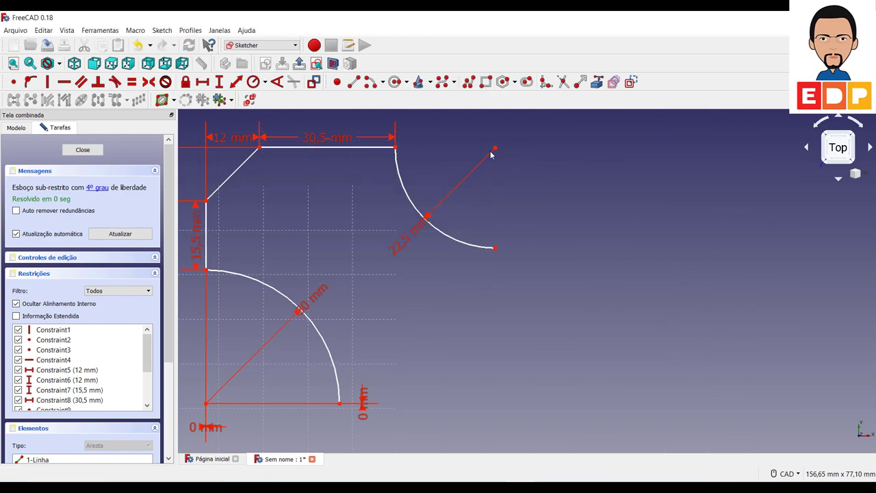
Step: Level the second arc's centre with the top line using a 0 mm vertical distance
{"action": "left_click", "coordinate": [492, 150]}
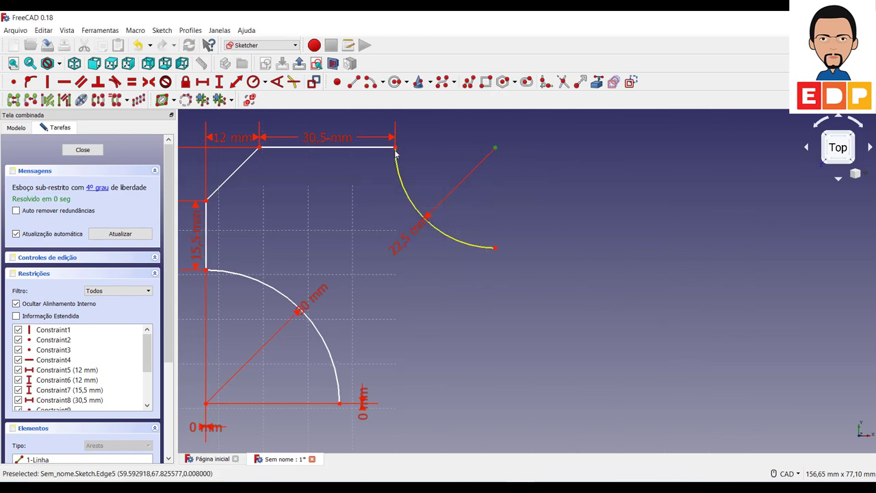
{"action": "left_click", "coordinate": [220, 83]}
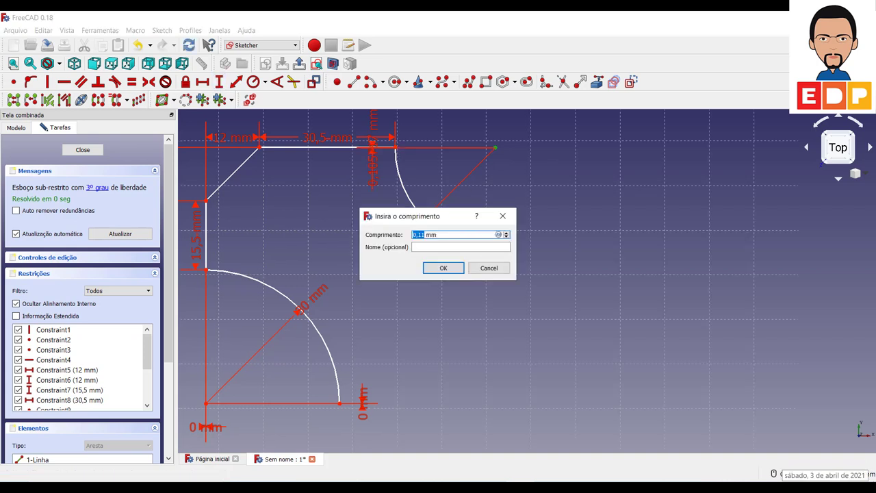
{"action": "type", "text": "0"}
{"action": "key", "text": "Return"}
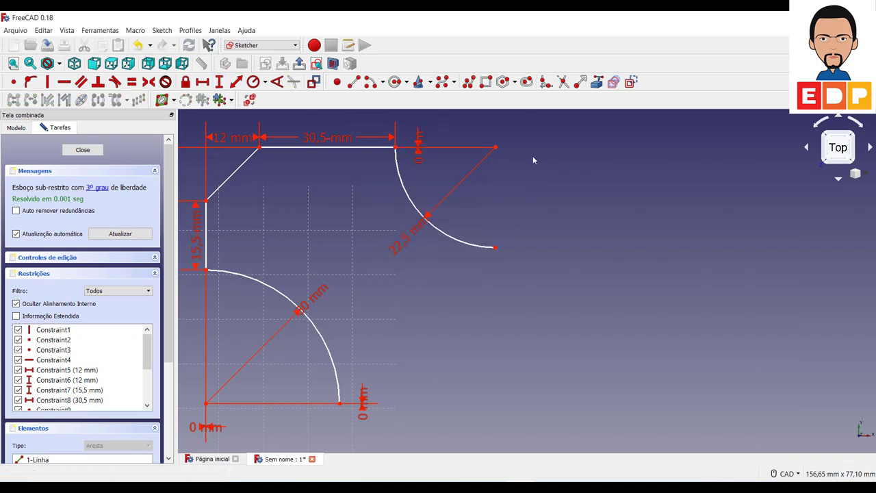
Step: Place the second arc's lower end directly below its centre with a 0 mm horizontal distance
{"action": "left_click", "coordinate": [495, 148]}
{"action": "left_click", "coordinate": [494, 248]}
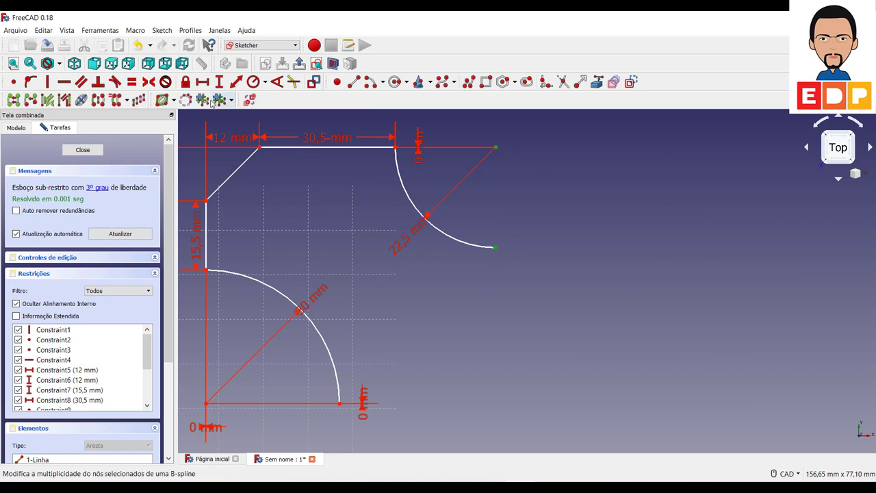
{"action": "left_click", "coordinate": [202, 81]}
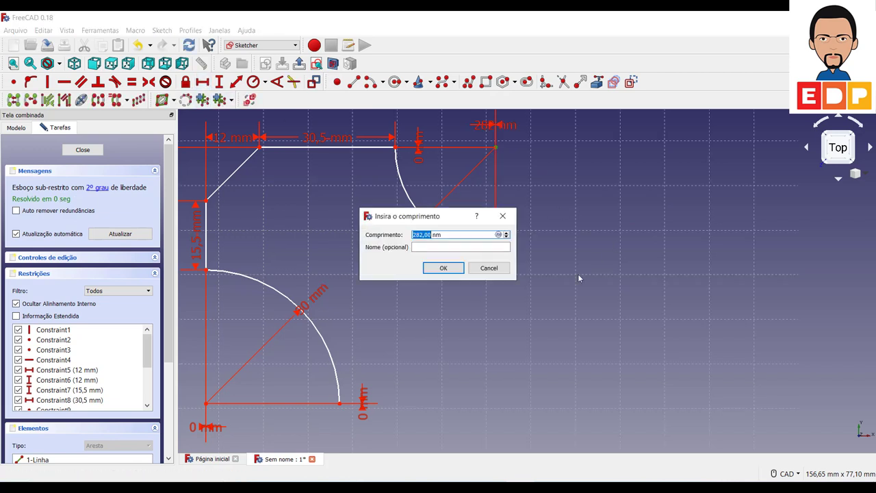
{"action": "type", "text": "0"}
{"action": "key", "text": "Return"}
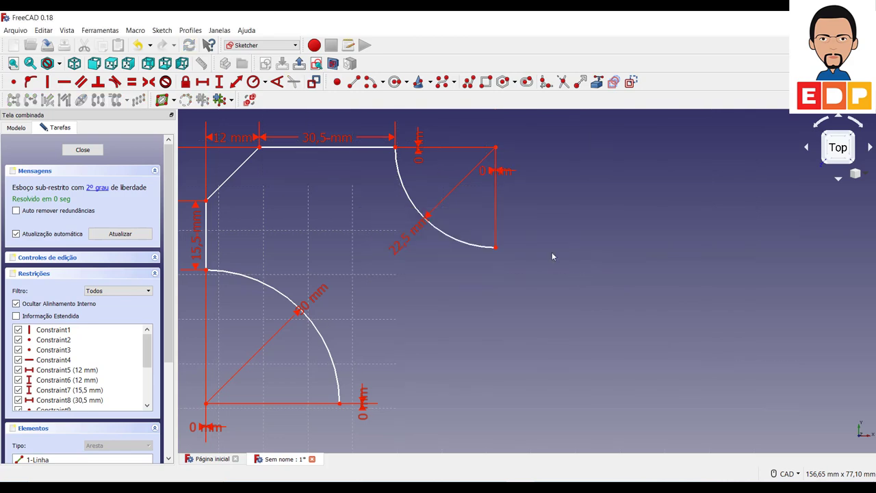
Step: Move the 0 mm dimension labels aside and recentre the sketch
{"action": "left_click_drag", "start_coordinate": [499, 171], "coordinate": [587, 161]}
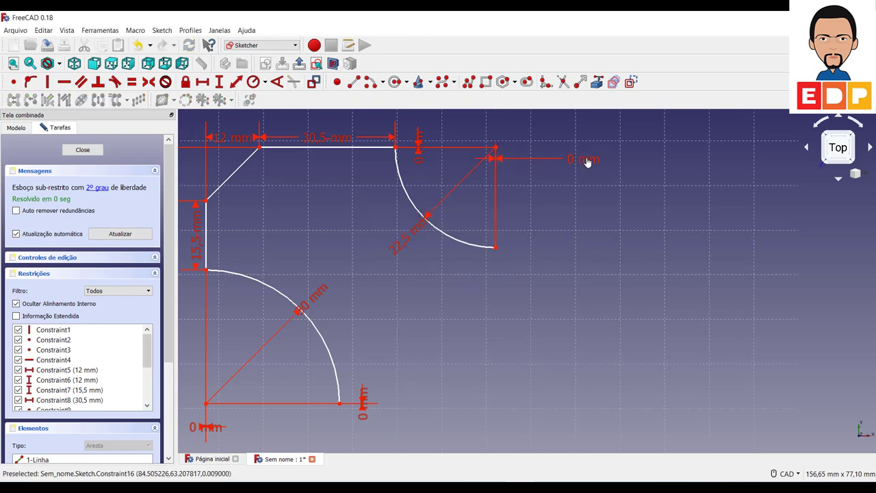
{"action": "left_click_drag", "start_coordinate": [419, 140], "coordinate": [443, 117]}
{"action": "middle_click_drag", "start_coordinate": [678, 308], "coordinate": [649, 291]}
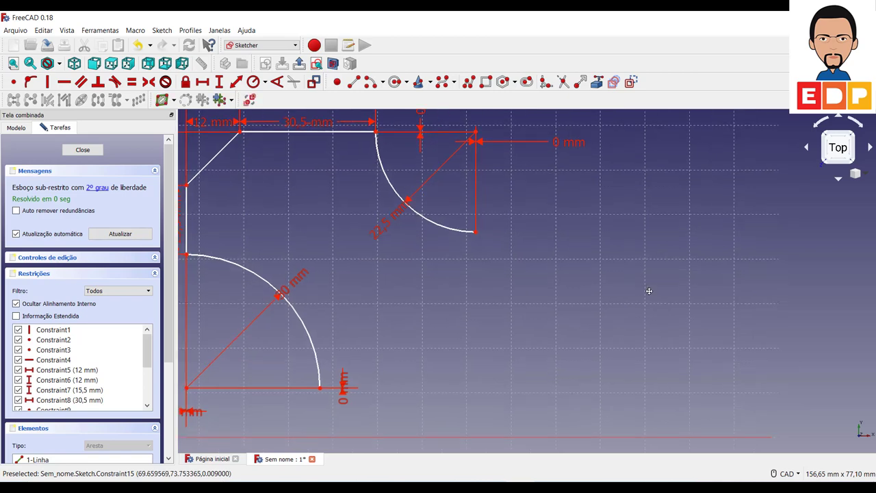
{"action": "scroll", "coordinate": [629, 297], "scroll_direction": "down", "scroll_amount": 3}
{"action": "scroll", "coordinate": [628, 297], "scroll_direction": "up", "scroll_amount": 3}
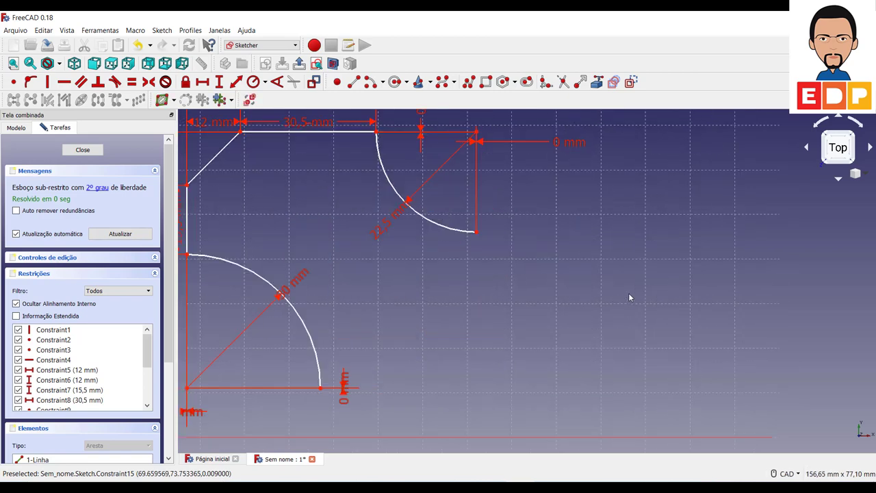
{"action": "middle_click_drag", "start_coordinate": [630, 297], "coordinate": [511, 217]}
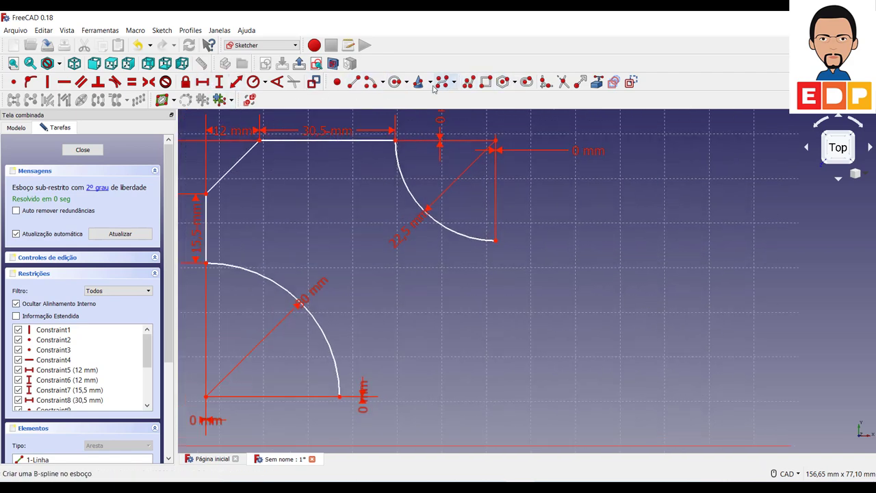
Step: Draw a horizontal line from the upper arc's end, coincident with it
{"action": "left_click", "coordinate": [336, 83]}
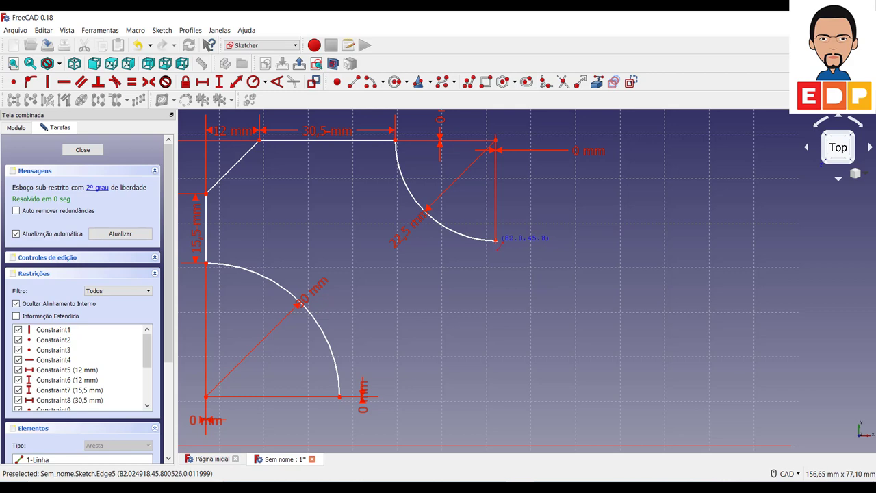
{"action": "left_click", "coordinate": [495, 241]}
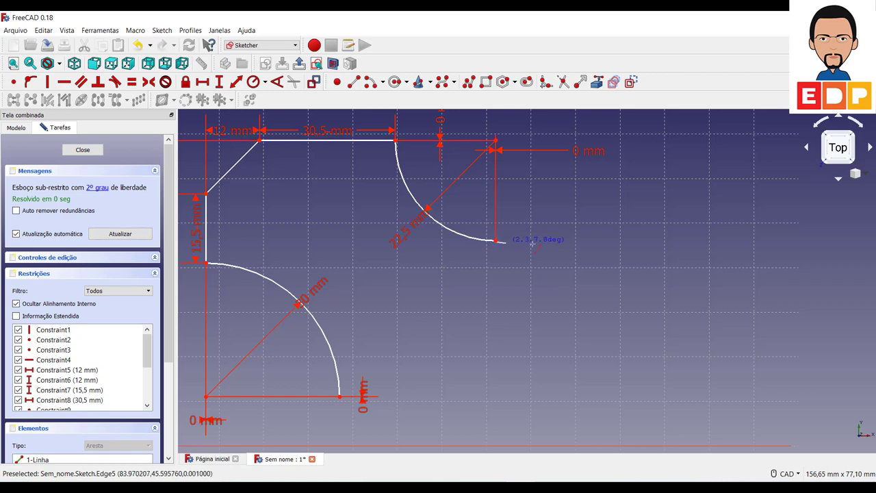
{"action": "left_click", "coordinate": [659, 242]}
{"action": "right_click", "coordinate": [571, 286]}
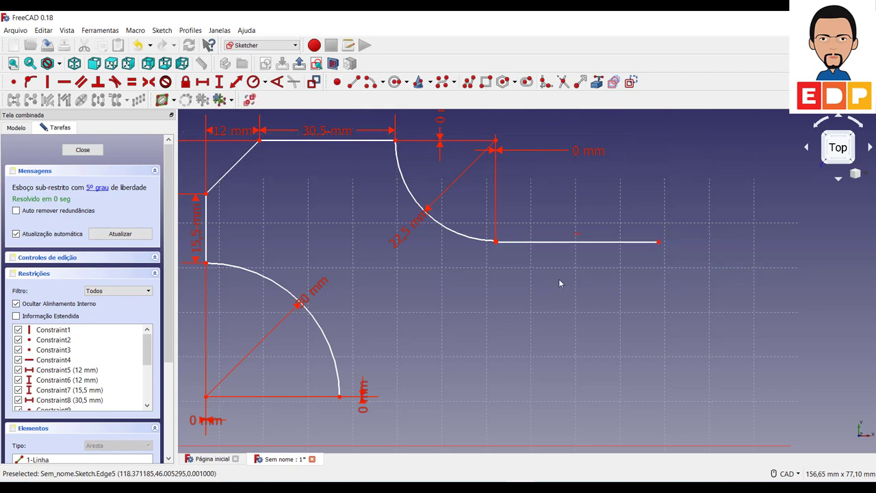
{"action": "left_click", "coordinate": [495, 241]}
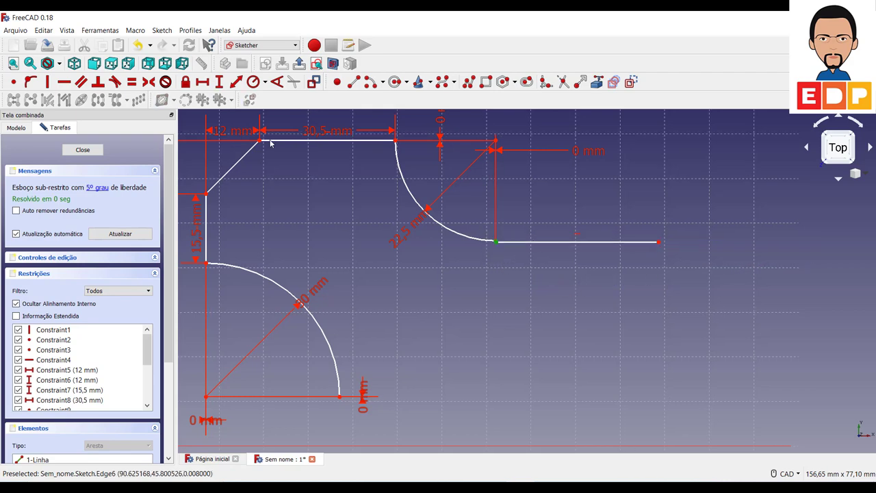
{"action": "left_click", "coordinate": [30, 82]}
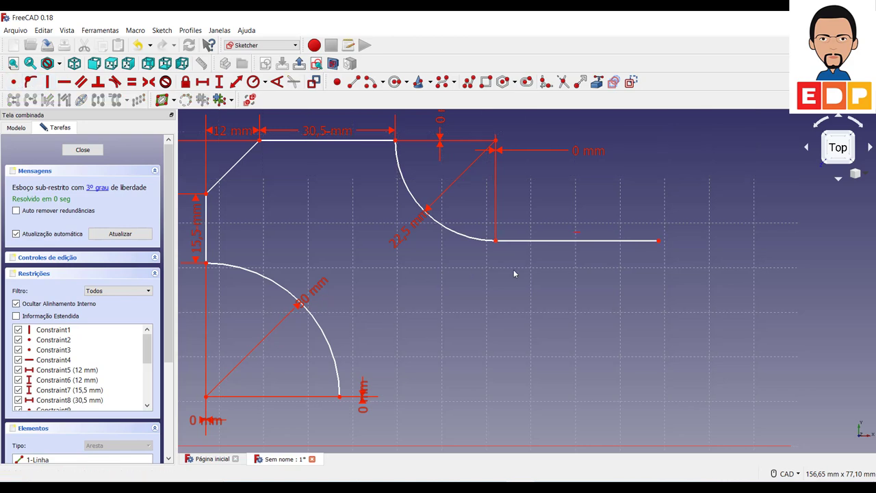
Step: Fix the new line's horizontal length at 65 mm
{"action": "left_click", "coordinate": [496, 240]}
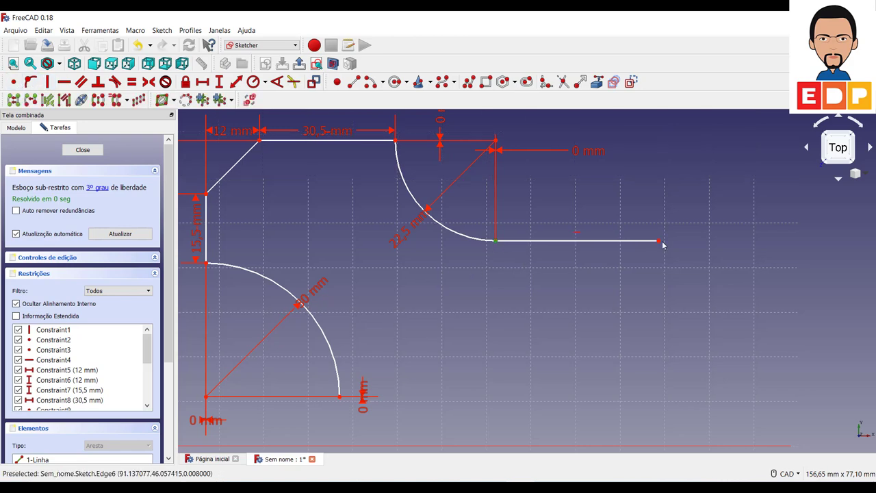
{"action": "left_click", "coordinate": [659, 240]}
{"action": "left_click", "coordinate": [202, 81]}
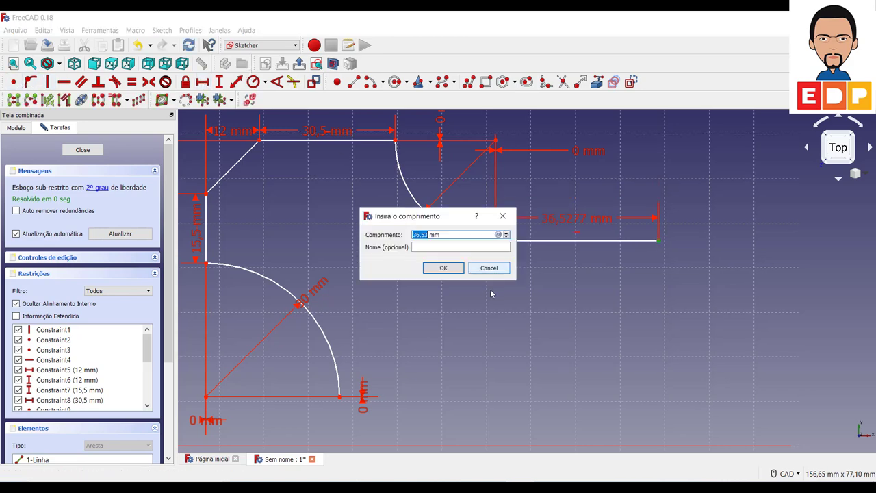
{"action": "type", "text": "6"}
{"action": "key", "text": "Return"}
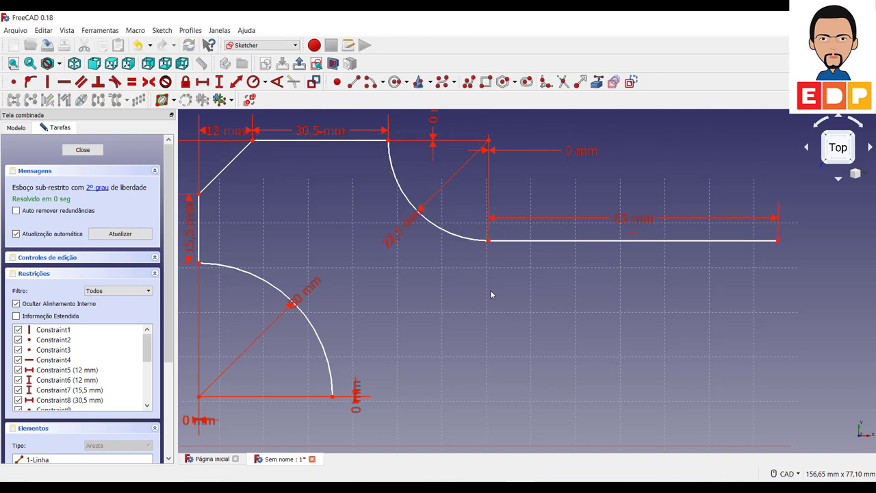
{"action": "middle_click_drag", "start_coordinate": [693, 297], "coordinate": [562, 297]}
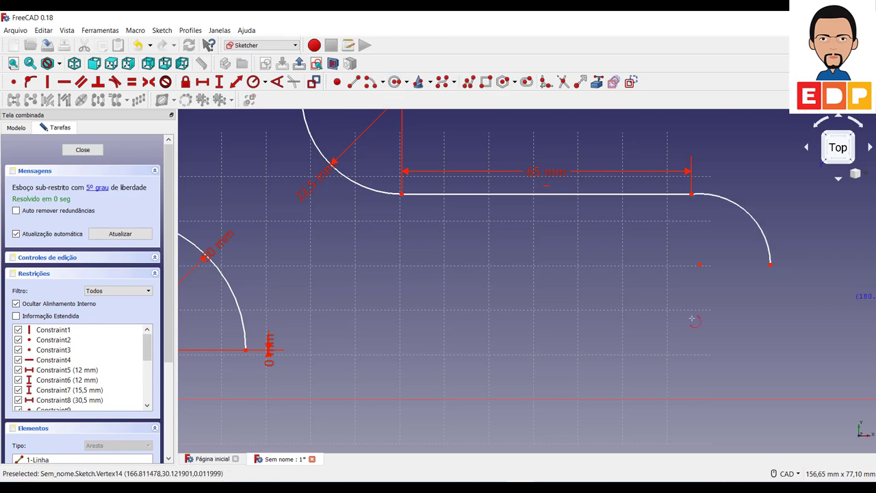
Step: Shape the third arc at the line's end and give it a 25 mm radius
{"action": "right_click", "coordinate": [546, 323]}
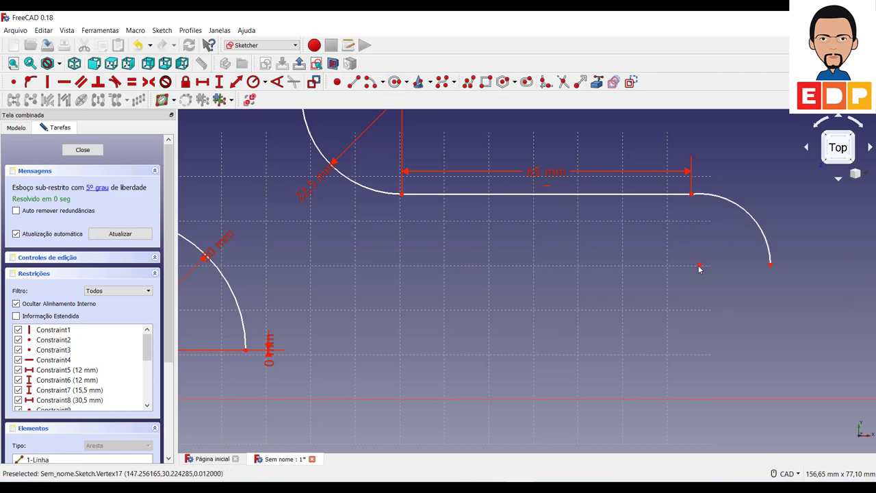
{"action": "left_click_drag", "start_coordinate": [699, 267], "coordinate": [684, 301]}
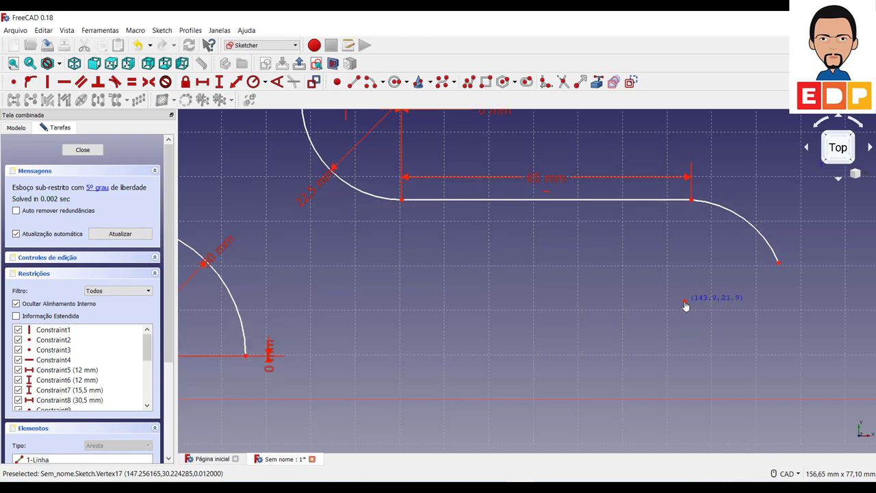
{"action": "left_click_drag", "start_coordinate": [778, 262], "coordinate": [783, 306]}
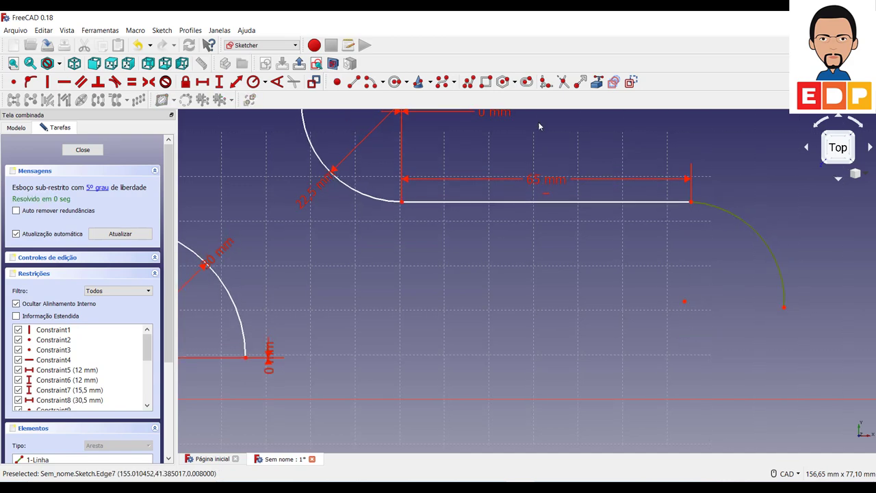
{"action": "left_click", "coordinate": [253, 81]}
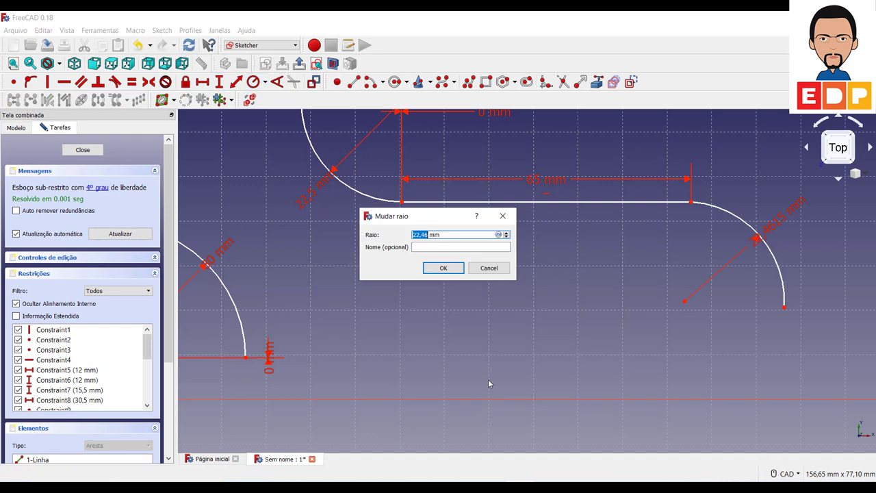
{"action": "type", "text": "25"}
{"action": "key", "text": "Return"}
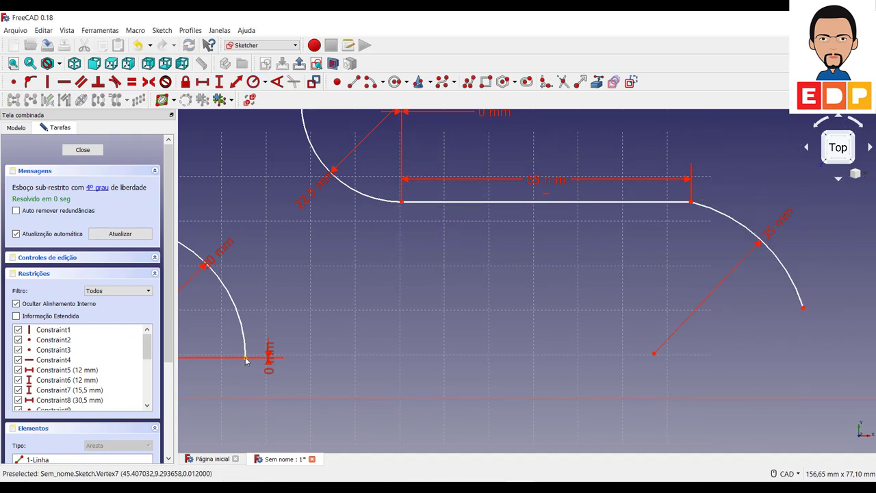
Step: Level the arc's end with its centre and put the centre below the line end, both 0 mm
{"action": "left_click", "coordinate": [654, 354]}
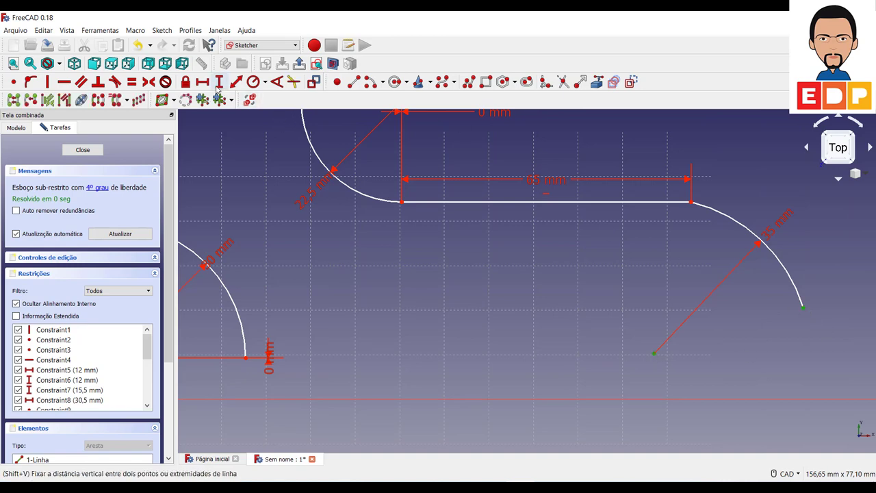
{"action": "left_click", "coordinate": [219, 83]}
{"action": "type", "text": "0"}
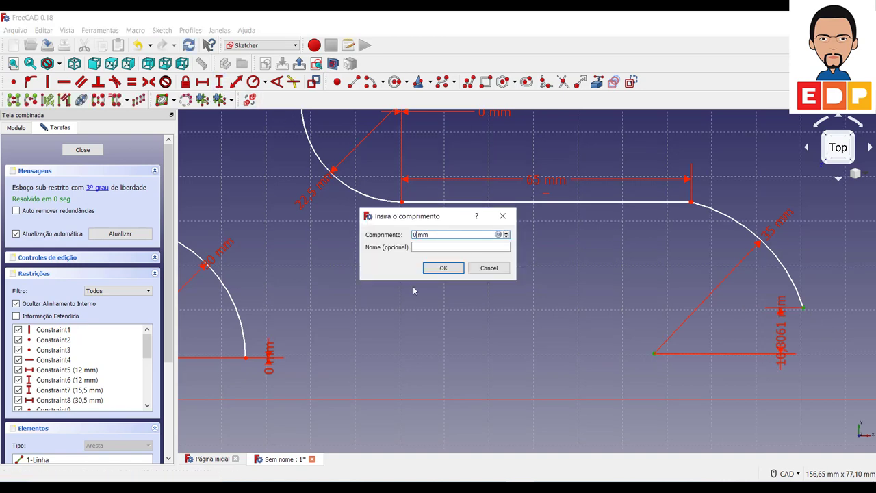
{"action": "key", "text": "Return"}
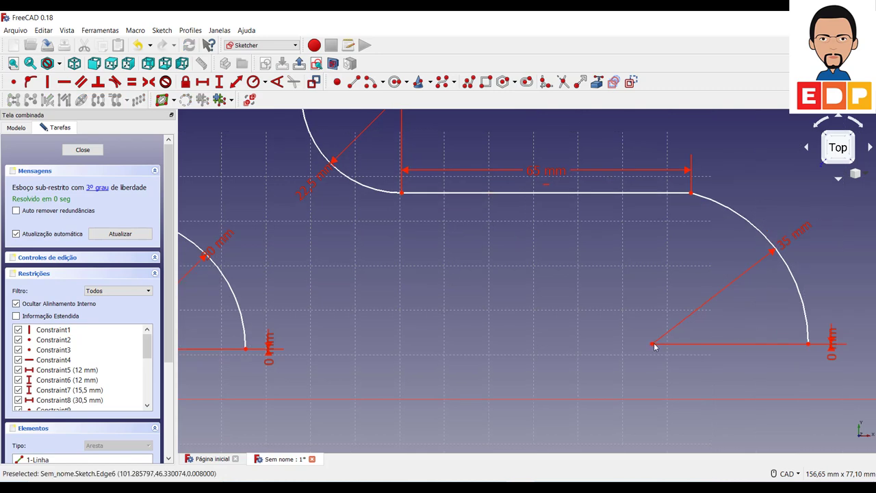
{"action": "left_click", "coordinate": [653, 344]}
{"action": "left_click", "coordinate": [691, 196]}
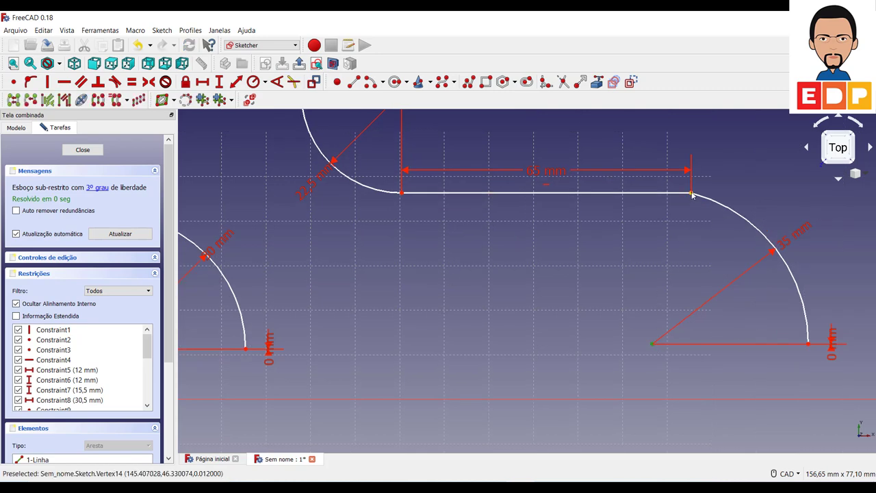
{"action": "left_click", "coordinate": [203, 82]}
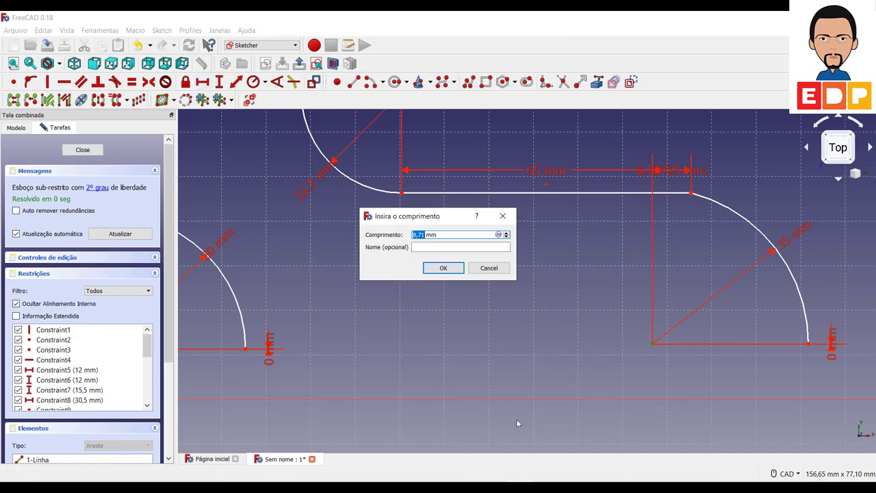
{"action": "type", "text": "0"}
{"action": "key", "text": "Return"}
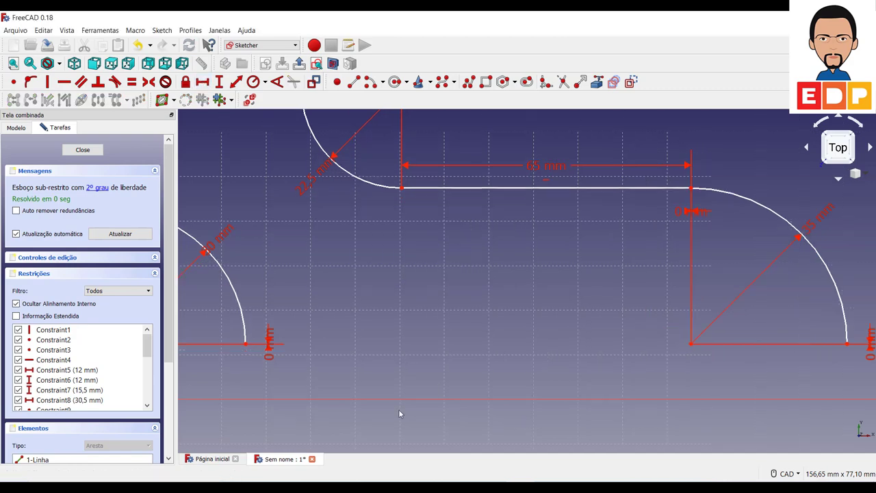
Step: Undo the last change and draw a short horizontal line right from the lower arc's end
{"action": "key", "text": "ctrl+z"}
{"action": "scroll", "coordinate": [454, 336], "scroll_direction": "down", "scroll_amount": 2}
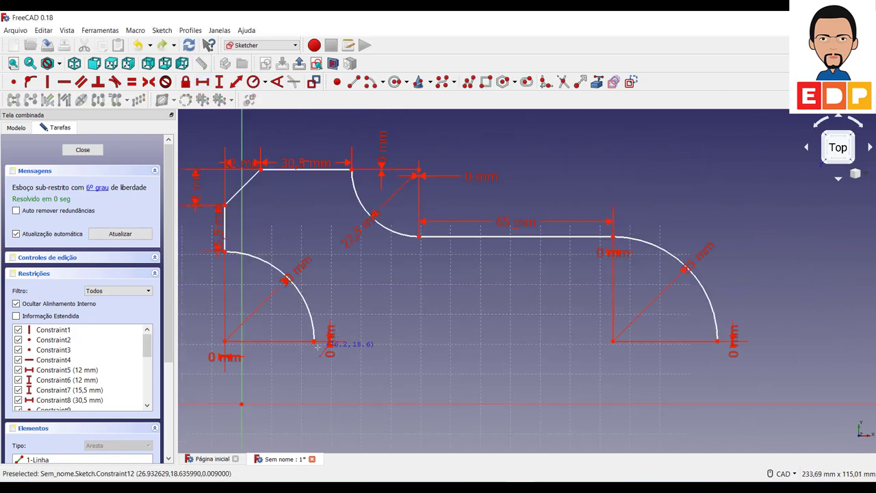
{"action": "scroll", "coordinate": [314, 338], "scroll_direction": "down", "scroll_amount": 1}
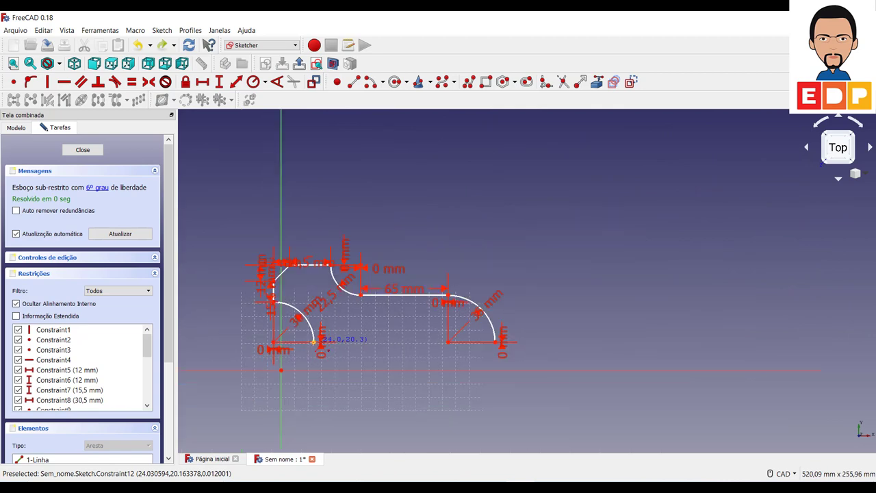
{"action": "scroll", "coordinate": [315, 338], "scroll_direction": "up", "scroll_amount": 3}
{"action": "scroll", "coordinate": [318, 337], "scroll_direction": "up", "scroll_amount": 2}
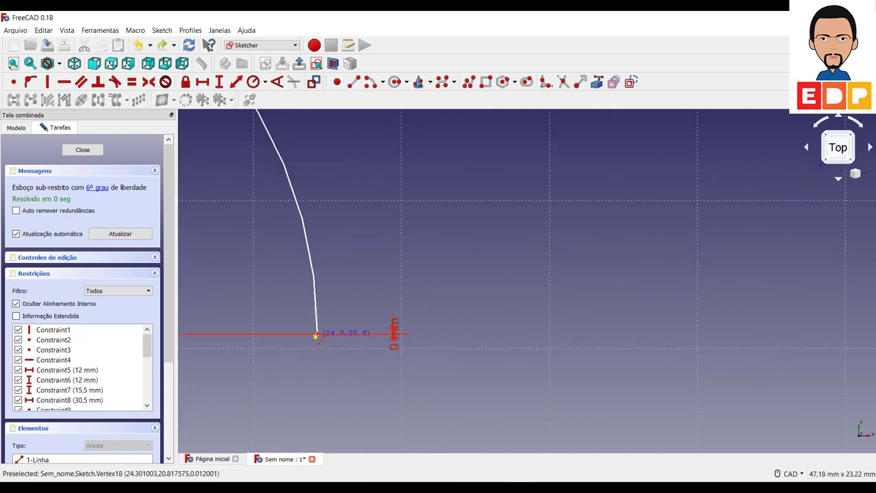
{"action": "left_click", "coordinate": [317, 335]}
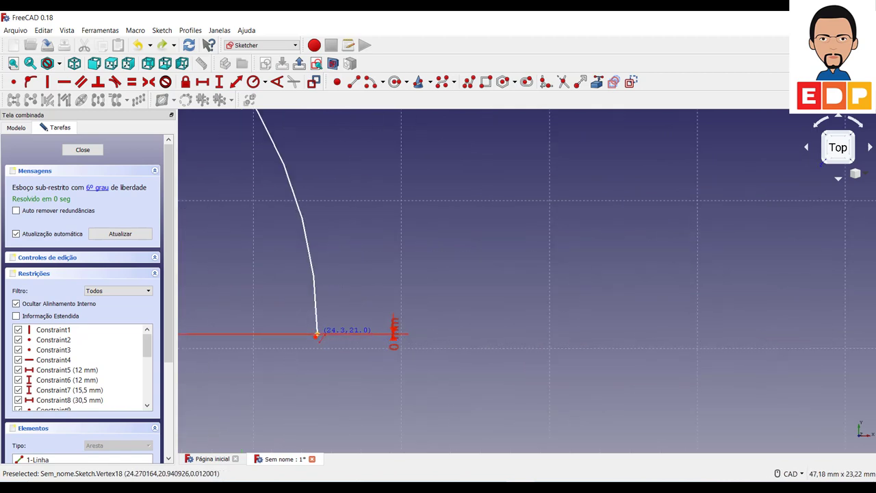
{"action": "left_click", "coordinate": [473, 334]}
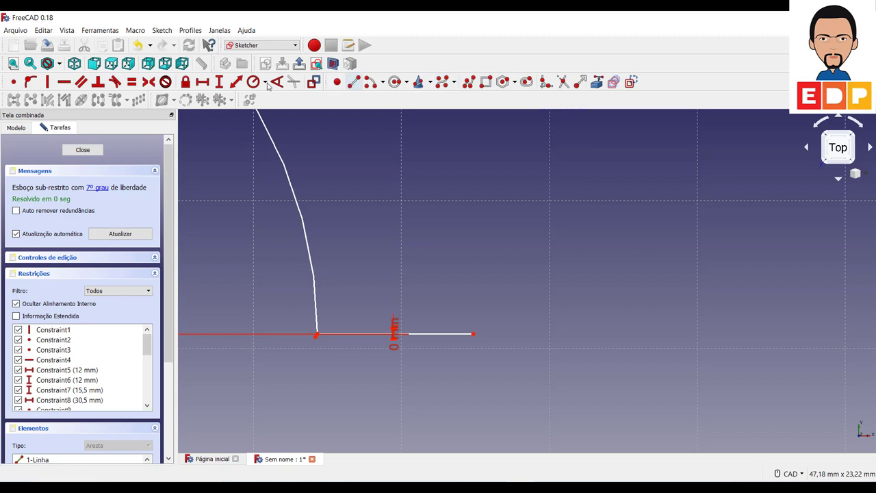
Step: Constrain the new bottom line to a 22,5 mm horizontal length
{"action": "left_click", "coordinate": [200, 82]}
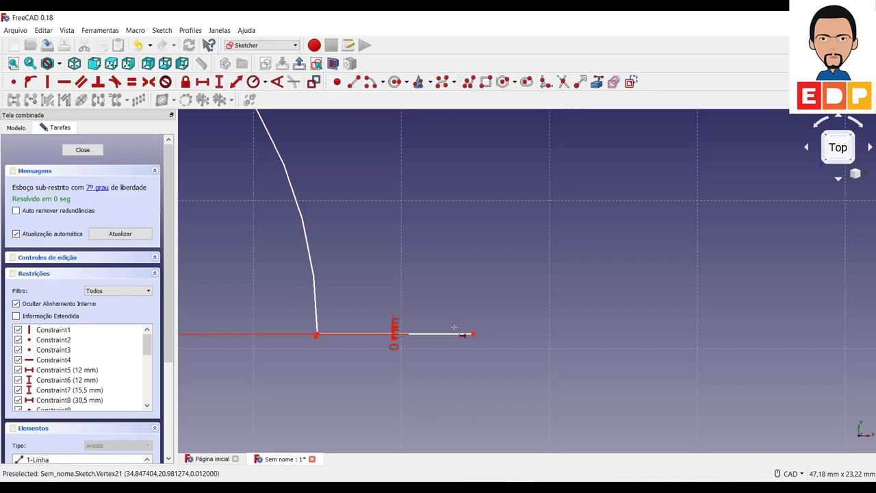
{"action": "left_click", "coordinate": [474, 334]}
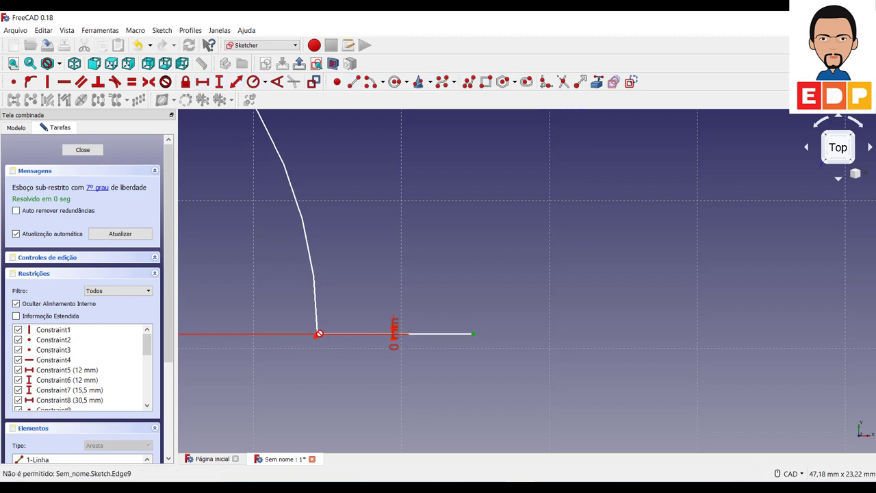
{"action": "left_click", "coordinate": [317, 334]}
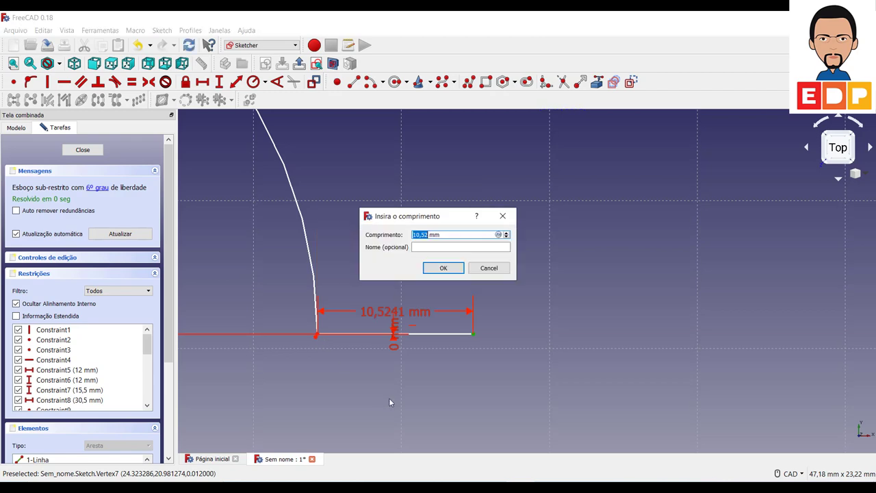
{"action": "type", "text": "22,5"}
{"action": "key", "text": "Return"}
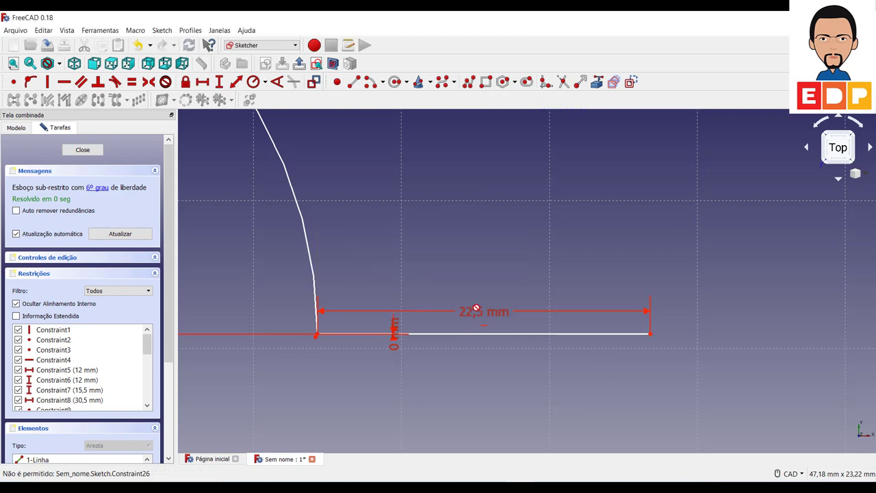
{"action": "scroll", "coordinate": [476, 308], "scroll_direction": "down", "scroll_amount": 5}
{"action": "scroll", "coordinate": [520, 287], "scroll_direction": "down", "scroll_amount": 3}
{"action": "scroll", "coordinate": [599, 302], "scroll_direction": "up", "scroll_amount": 8}
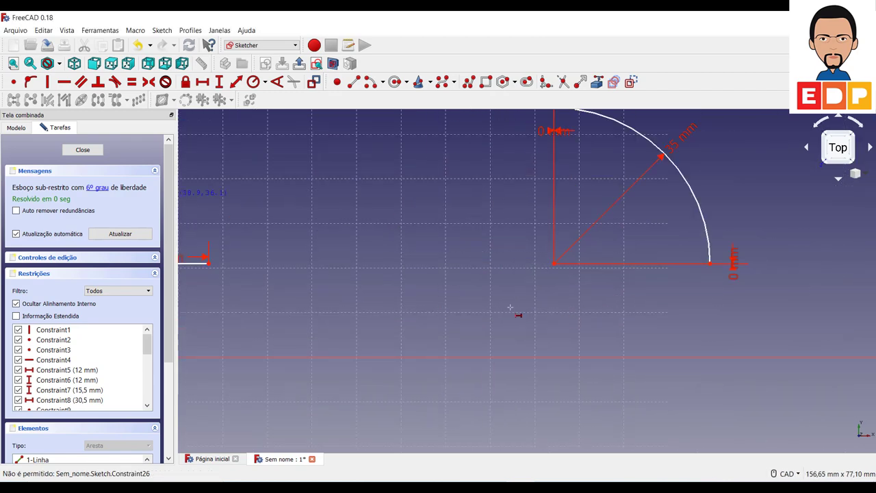
{"action": "mouse_move", "coordinate": [509, 308]}
{"action": "middle_mouse_down"}
{"action": "mouse_move", "coordinate": [616, 354]}
{"action": "mouse_move", "coordinate": [605, 355]}
{"action": "middle_mouse_up"}
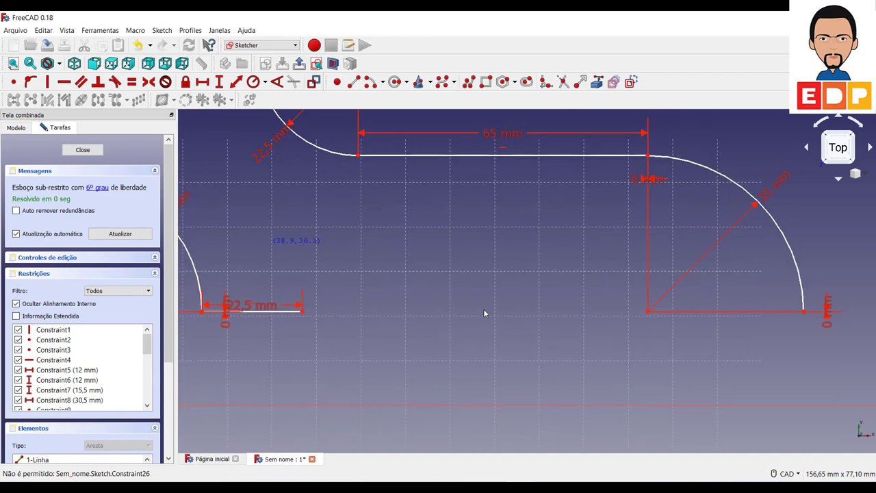
Step: Draw a centre-point arc sweeping up from the line's right end, with radius 12,5 mm
{"action": "left_click", "coordinate": [370, 82]}
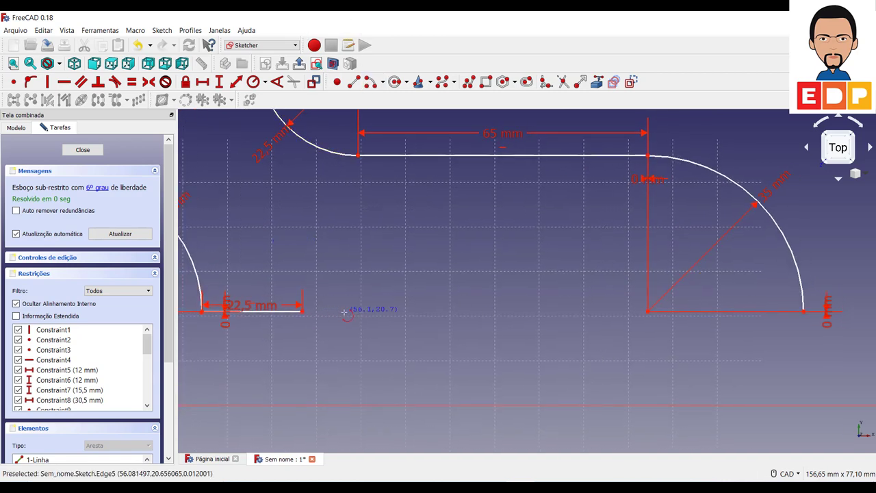
{"action": "left_click", "coordinate": [345, 312]}
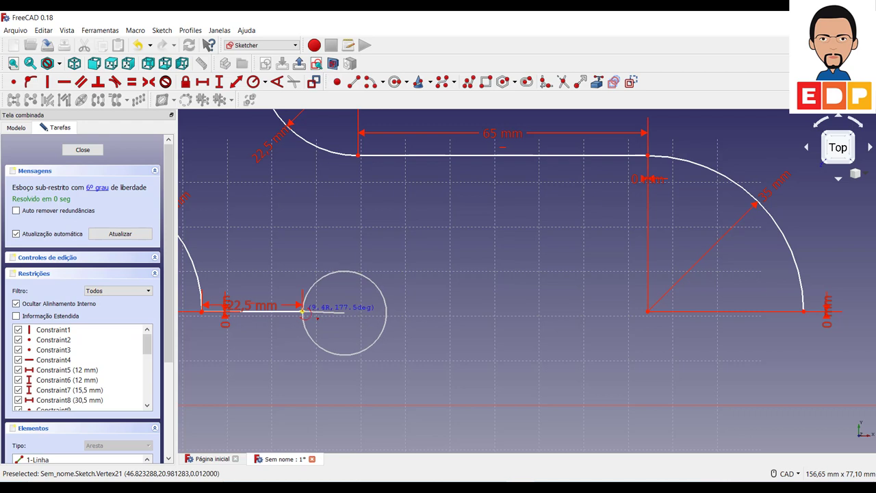
{"action": "left_click", "coordinate": [301, 311]}
{"action": "left_click", "coordinate": [338, 272]}
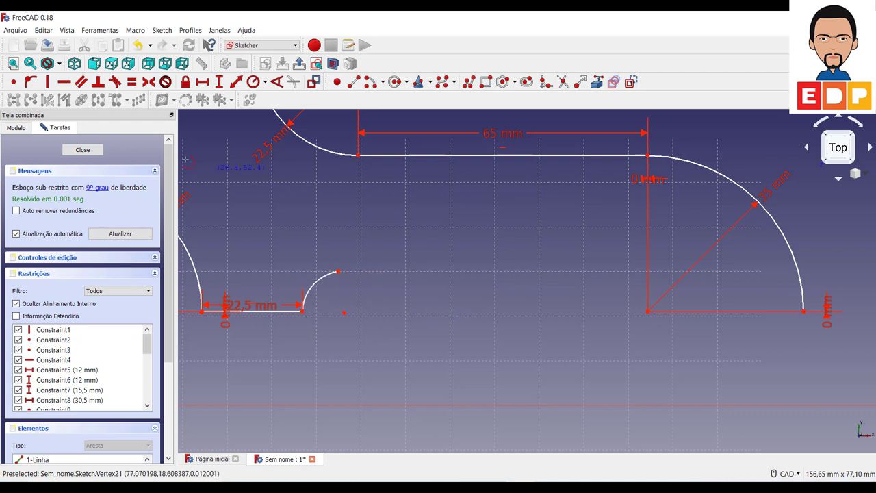
{"action": "key", "text": "Escape"}
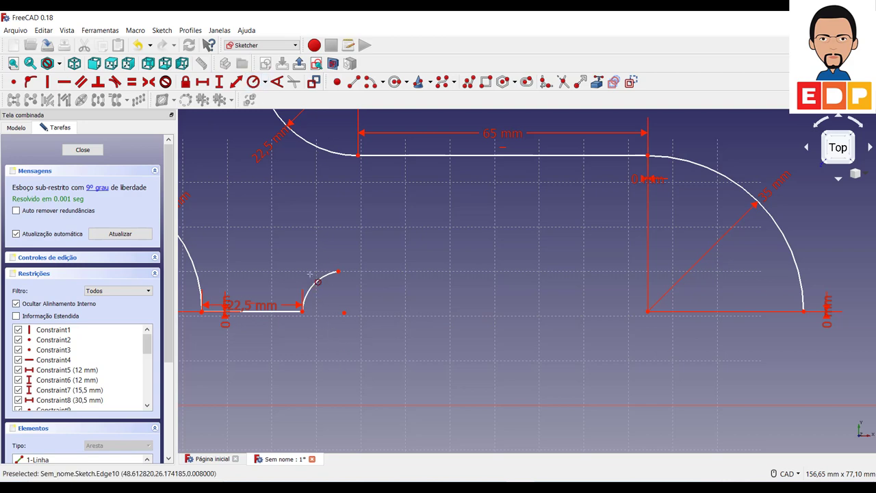
{"action": "left_click", "coordinate": [317, 282]}
{"action": "key", "text": "shift+r"}
{"action": "type", "text": "12"}
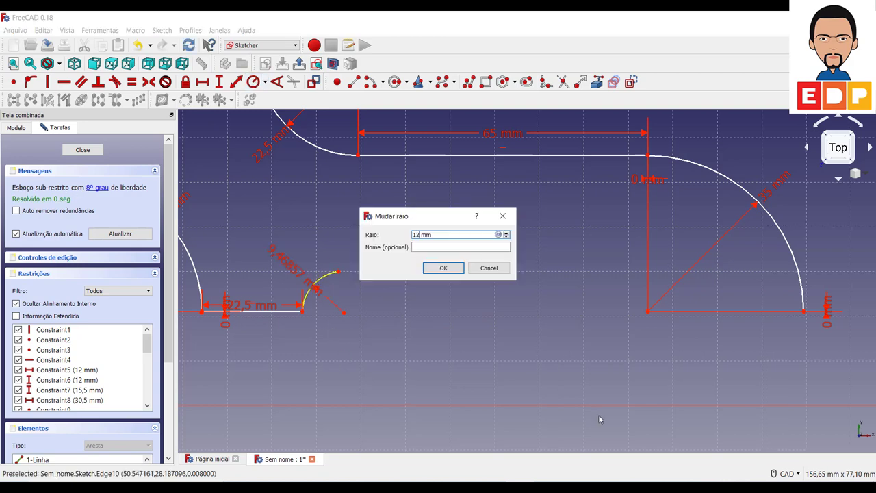
{"action": "type", "text": ",5"}
{"action": "key", "text": "Return"}
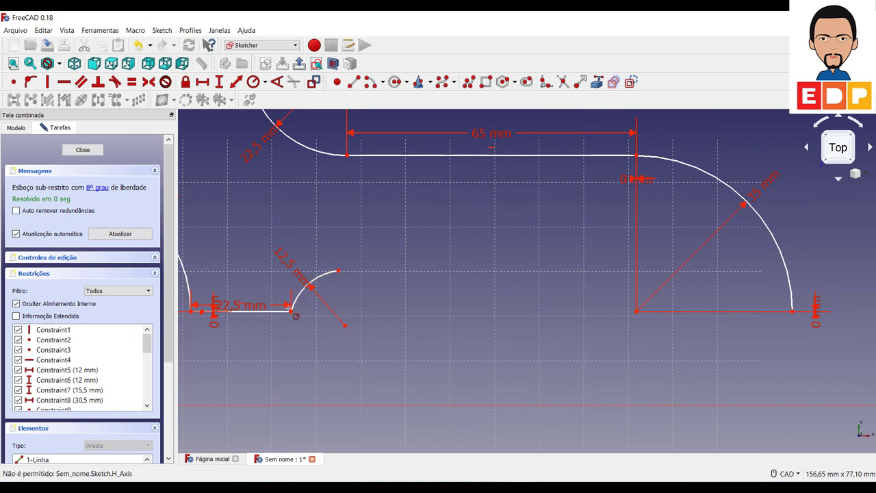
Step: Add a 0 mm vertical distance between the line-arc junction and the small arc's centre
{"action": "right_click", "coordinate": [295, 317]}
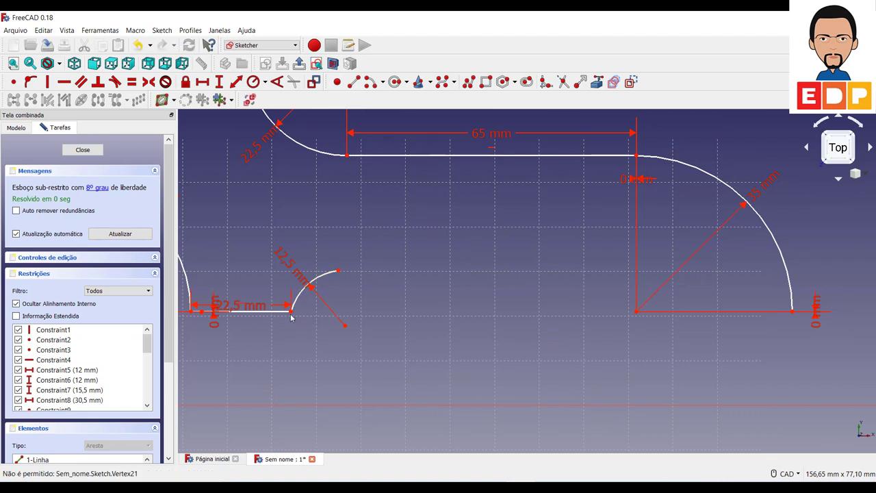
{"action": "left_click", "coordinate": [290, 313]}
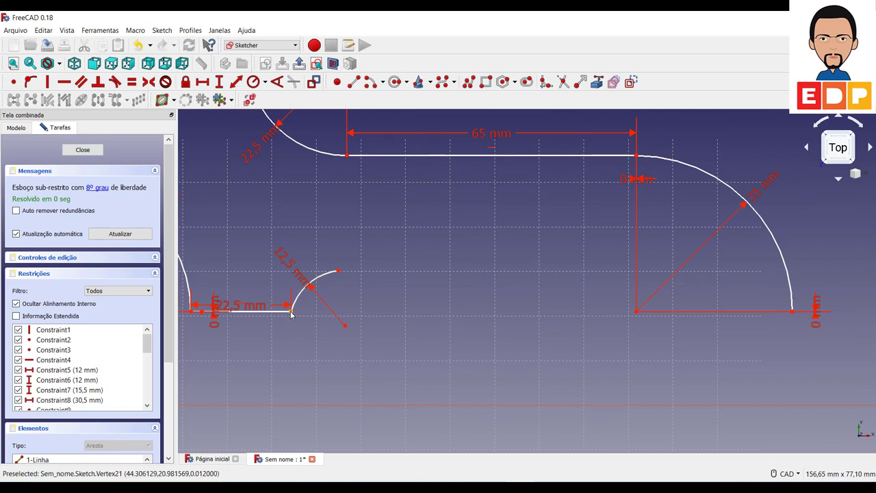
{"action": "left_click", "coordinate": [344, 326]}
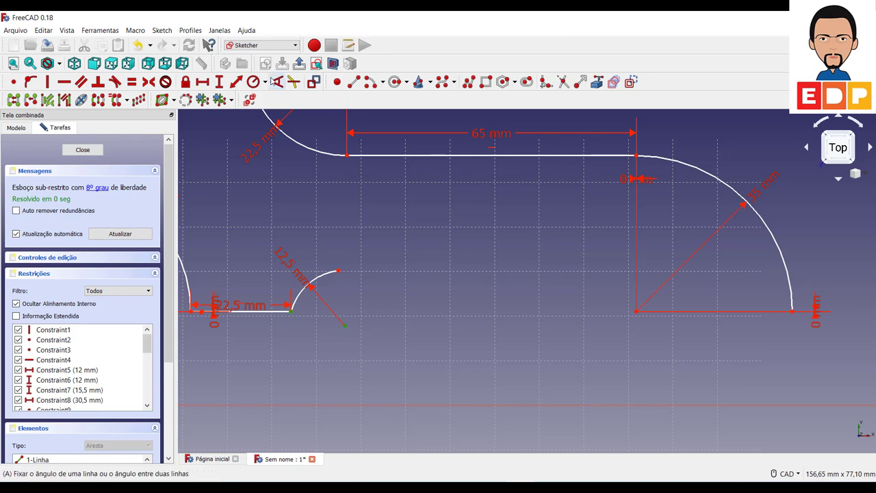
{"action": "left_click", "coordinate": [219, 83]}
{"action": "type", "text": "0"}
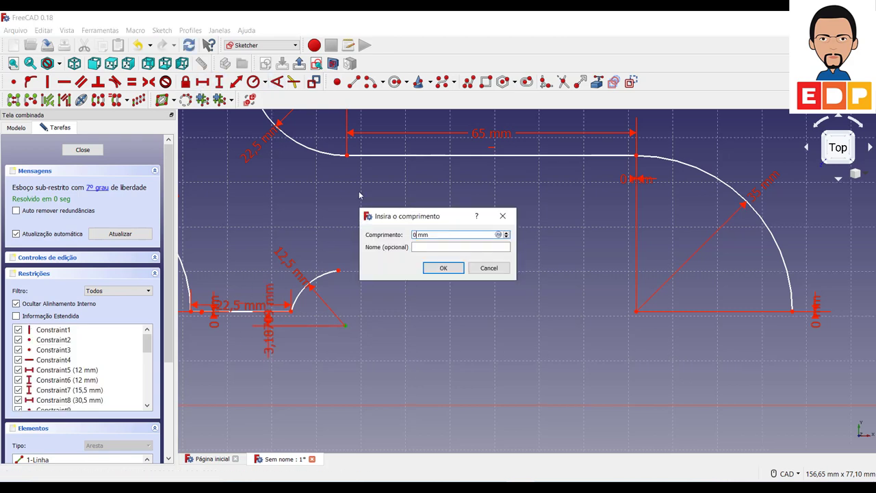
{"action": "key", "text": "Return"}
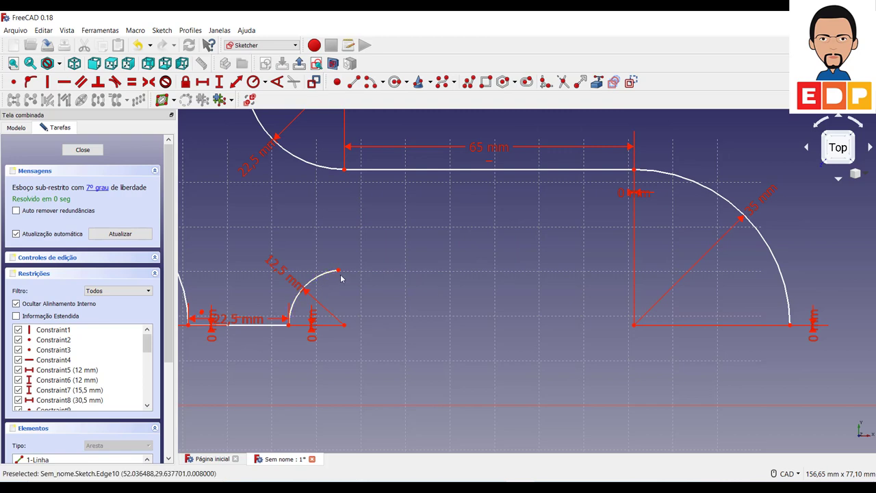
Step: Add a 0 mm horizontal distance between the small arc's upper end and its centre
{"action": "left_click", "coordinate": [337, 271]}
{"action": "left_click", "coordinate": [344, 325]}
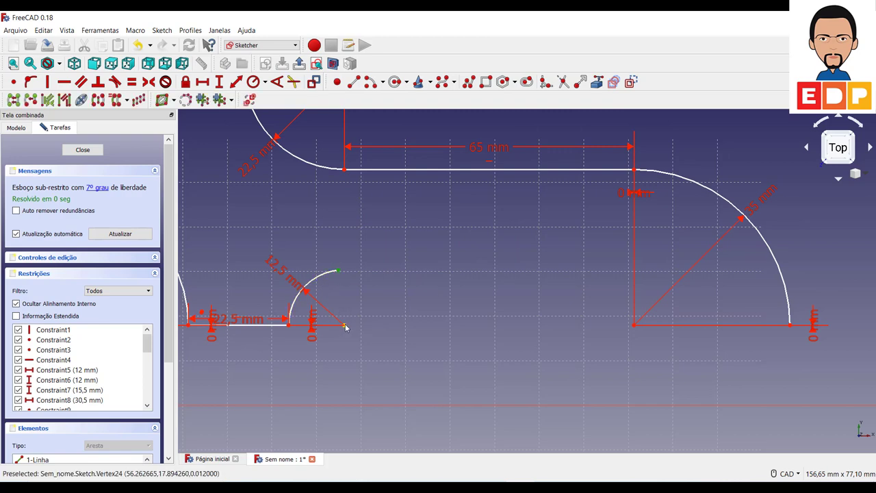
{"action": "left_click", "coordinate": [203, 83]}
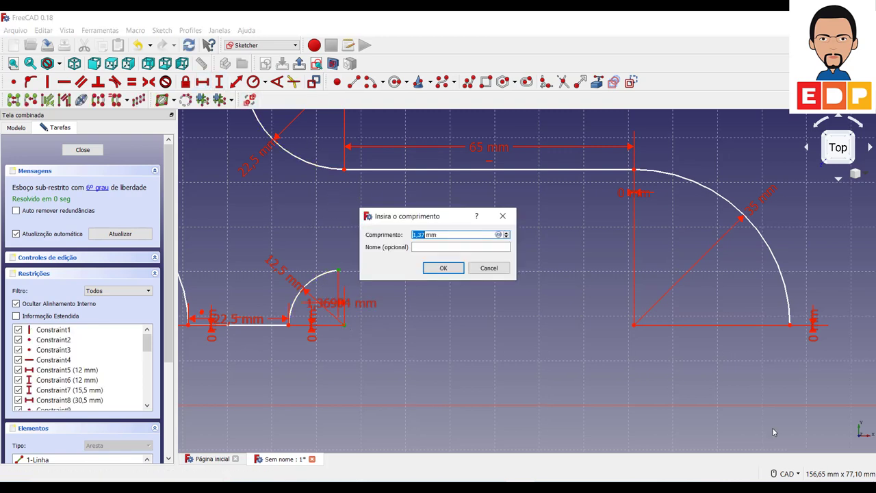
{"action": "type", "text": "0"}
{"action": "key", "text": "Return"}
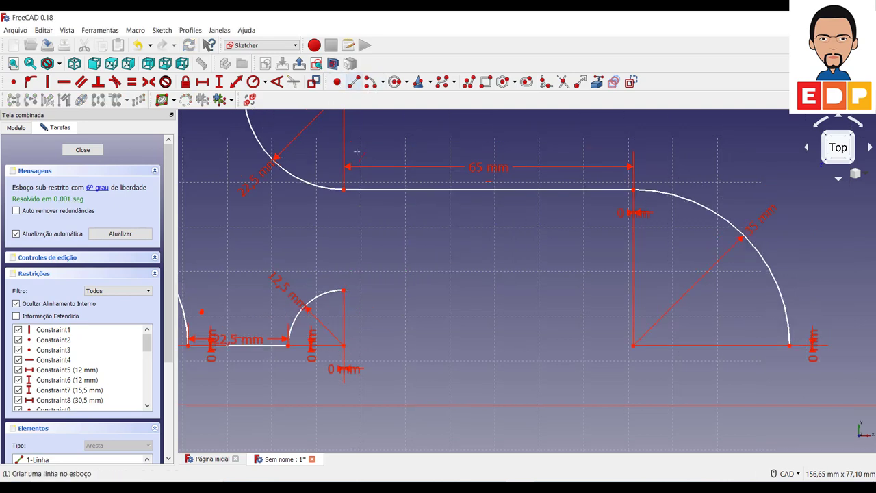
{"action": "left_click", "coordinate": [353, 82]}
Step: Draw a line right from the small arc's top end, fixed at 32,5 mm horizontal length
{"action": "scroll", "coordinate": [351, 283], "scroll_direction": "up", "scroll_amount": 2}
{"action": "scroll", "coordinate": [342, 294], "scroll_direction": "up", "scroll_amount": 2}
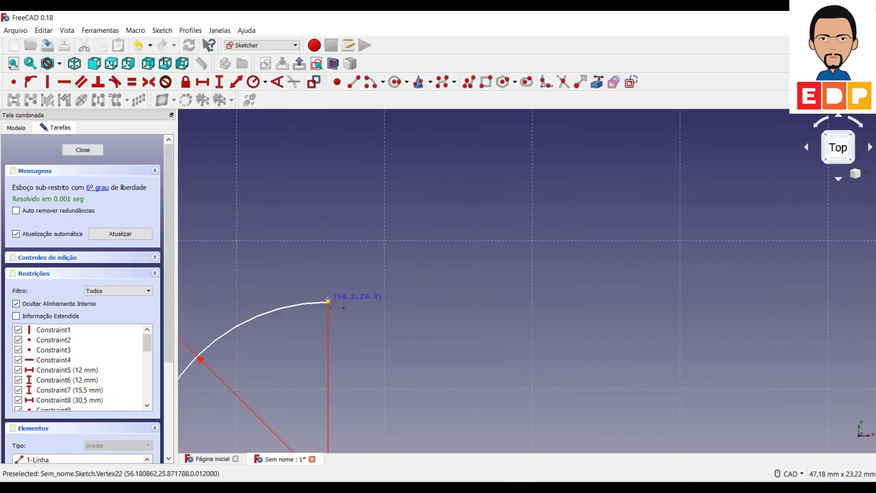
{"action": "left_click", "coordinate": [327, 301]}
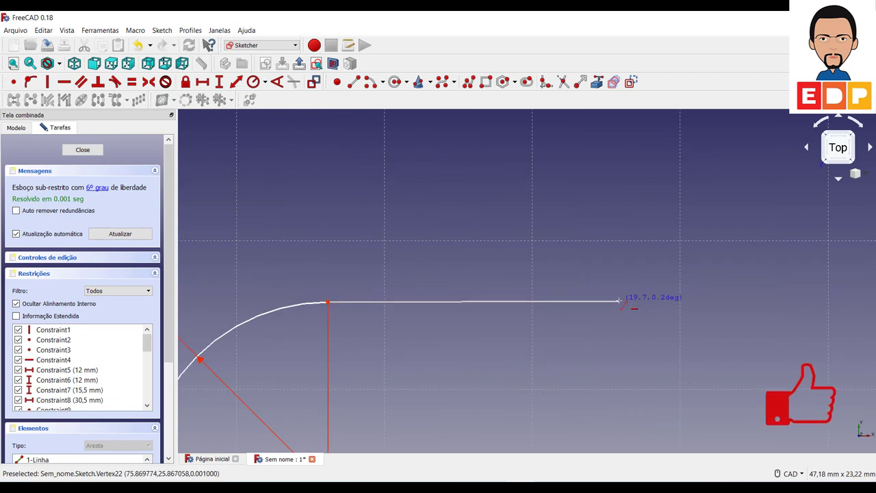
{"action": "left_click", "coordinate": [619, 301]}
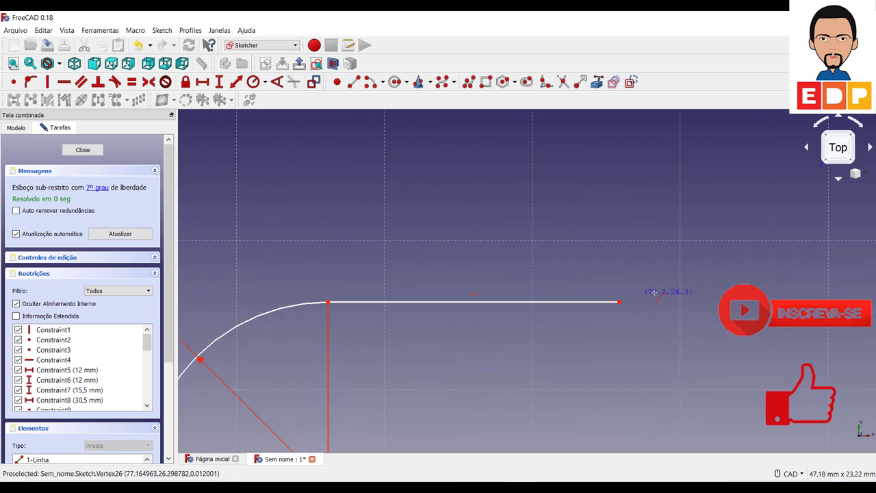
{"action": "left_click", "coordinate": [203, 82]}
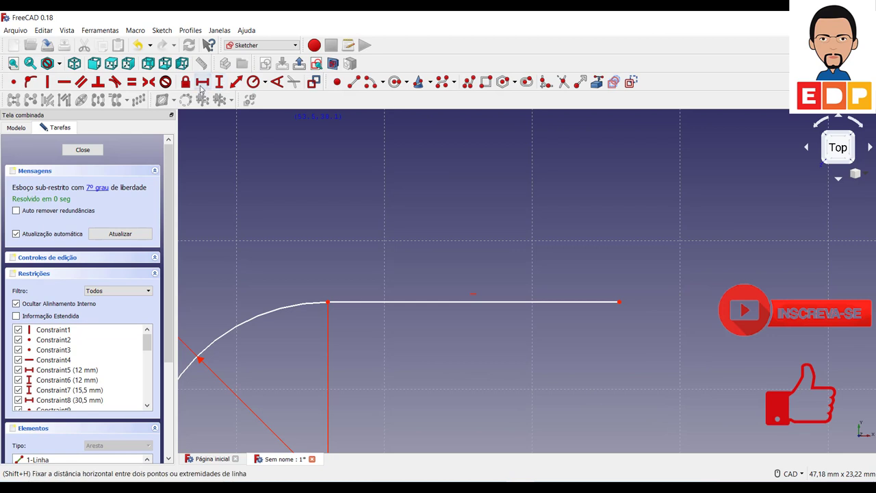
{"action": "left_click", "coordinate": [442, 302]}
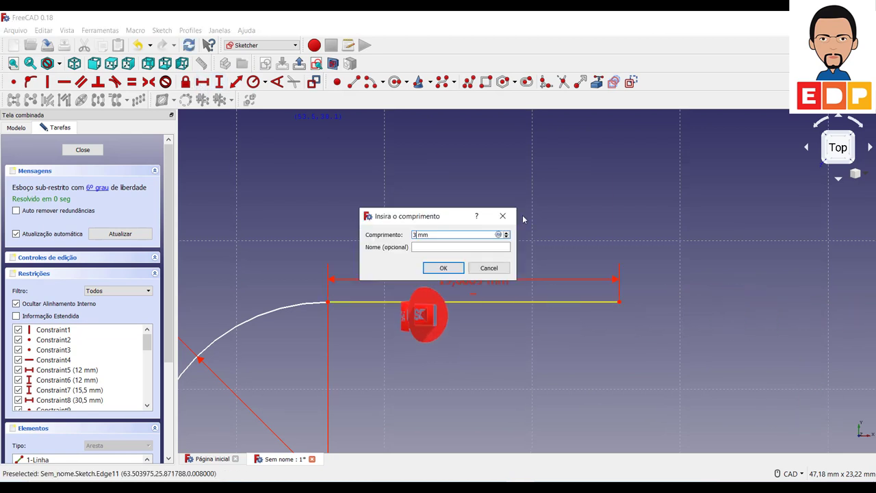
{"action": "type", "text": "32,5"}
{"action": "key", "text": "Return"}
{"action": "scroll", "coordinate": [410, 215], "scroll_direction": "down", "scroll_amount": 5}
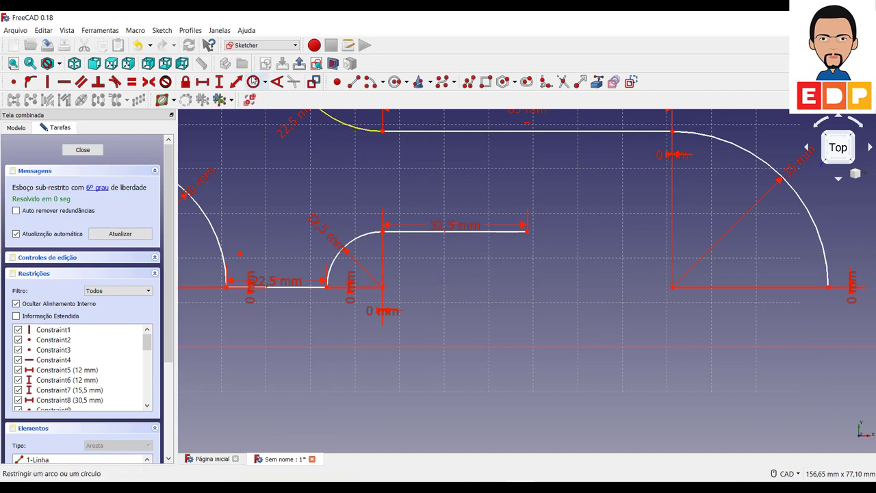
Step: Draw an arc from the 32,5 mm line's right end down to baseline level, radius 12,5 mm
{"action": "left_click", "coordinate": [373, 82]}
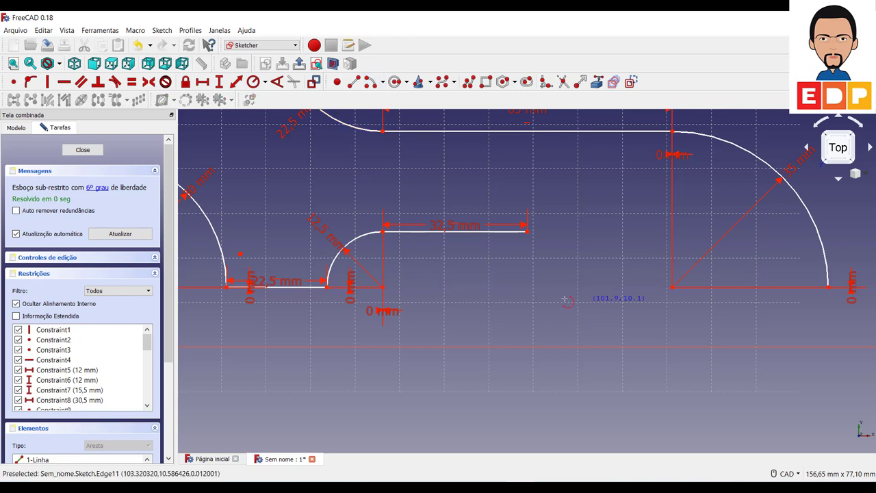
{"action": "left_click", "coordinate": [528, 290]}
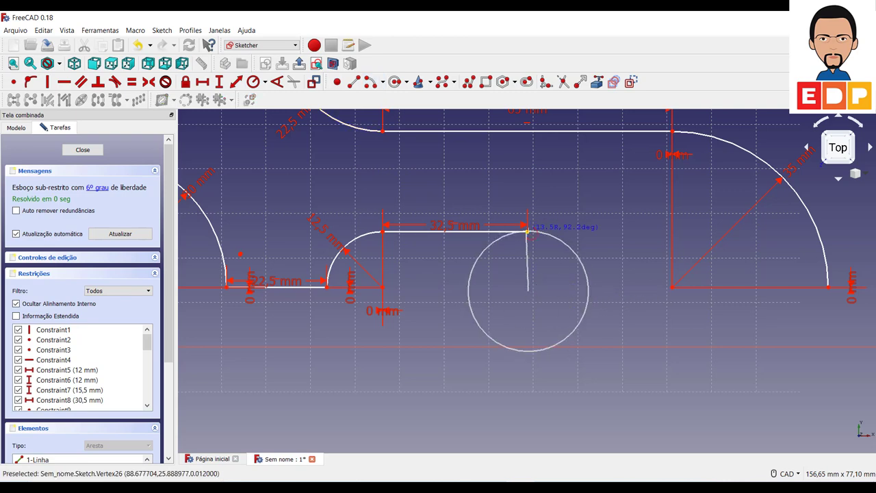
{"action": "left_click", "coordinate": [527, 232]}
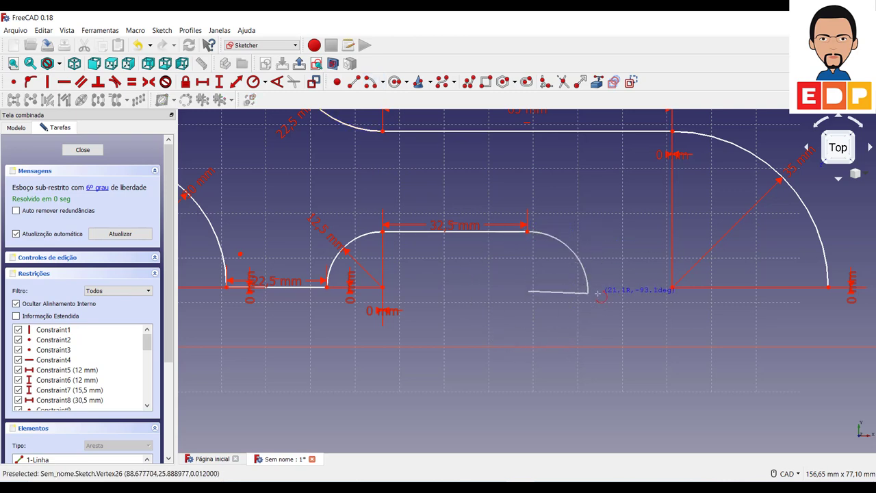
{"action": "left_click", "coordinate": [597, 287]}
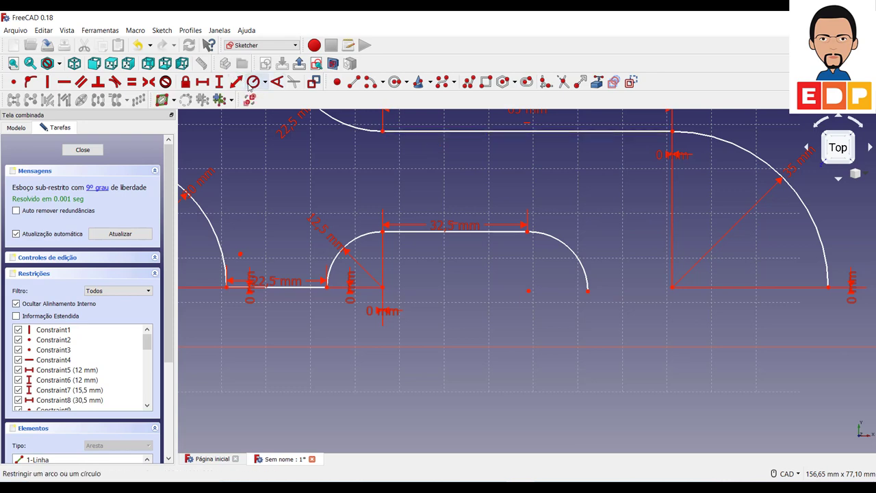
{"action": "left_click", "coordinate": [579, 260]}
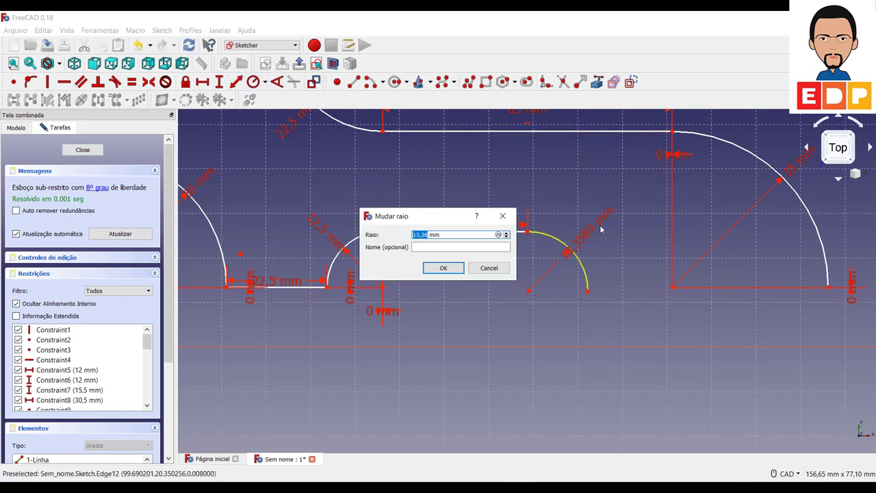
{"action": "type", "text": "1"}
{"action": "type", "text": "5"}
{"action": "key", "text": "Return"}
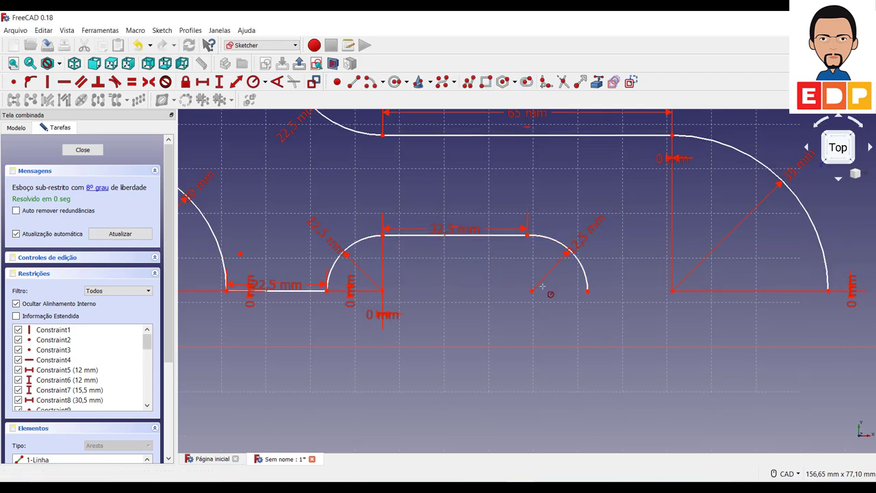
Step: Draw a baseline segment from the slot arc's end to the big arc's centre, 22,5 mm long
{"action": "middle_click_drag", "start_coordinate": [664, 326], "coordinate": [562, 321]}
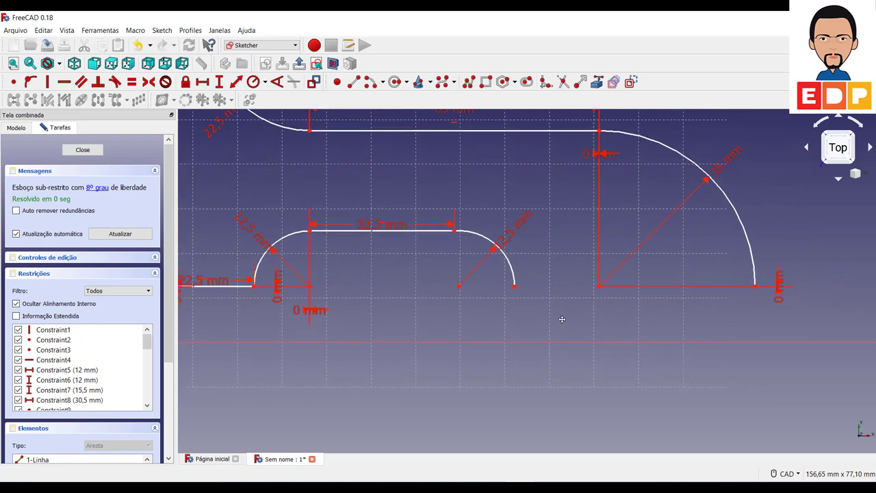
{"action": "left_click", "coordinate": [353, 82]}
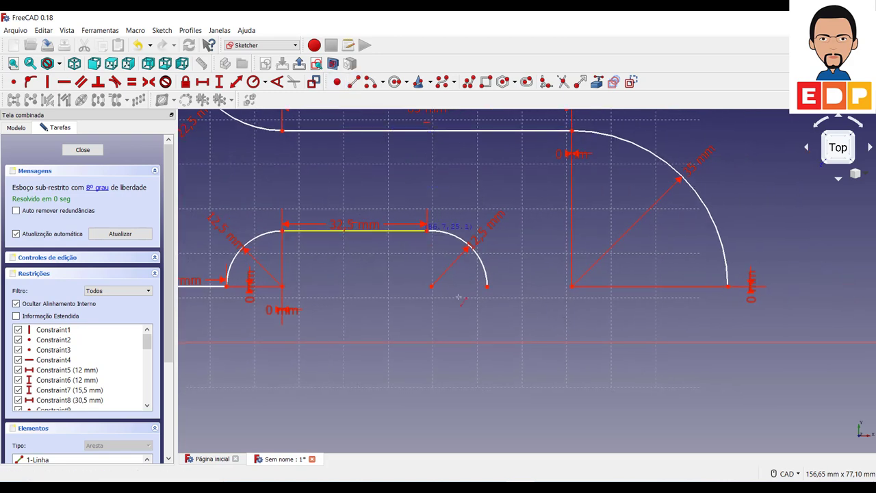
{"action": "left_click", "coordinate": [485, 286]}
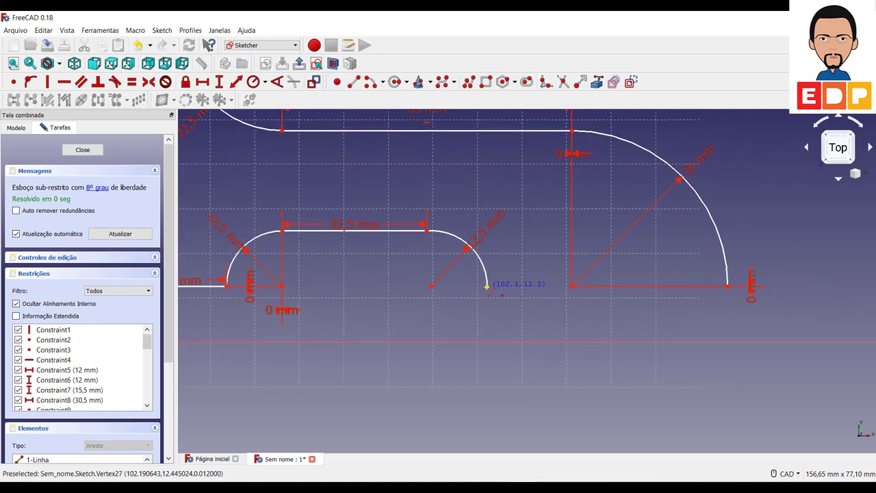
{"action": "left_click", "coordinate": [566, 286]}
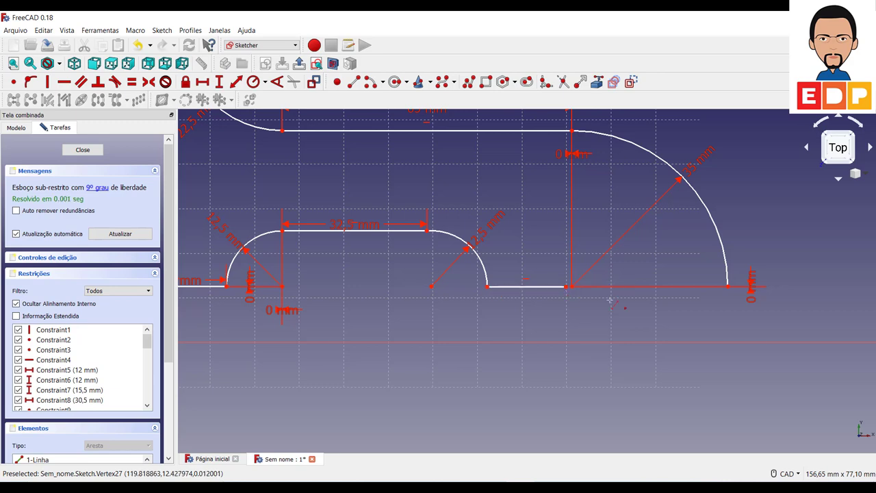
{"action": "left_click", "coordinate": [202, 82]}
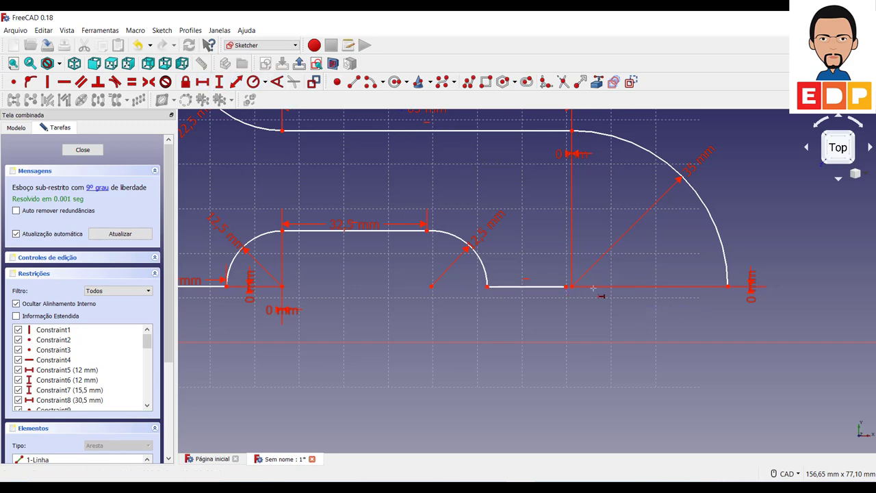
{"action": "left_click", "coordinate": [541, 286]}
{"action": "type", "text": "22,"}
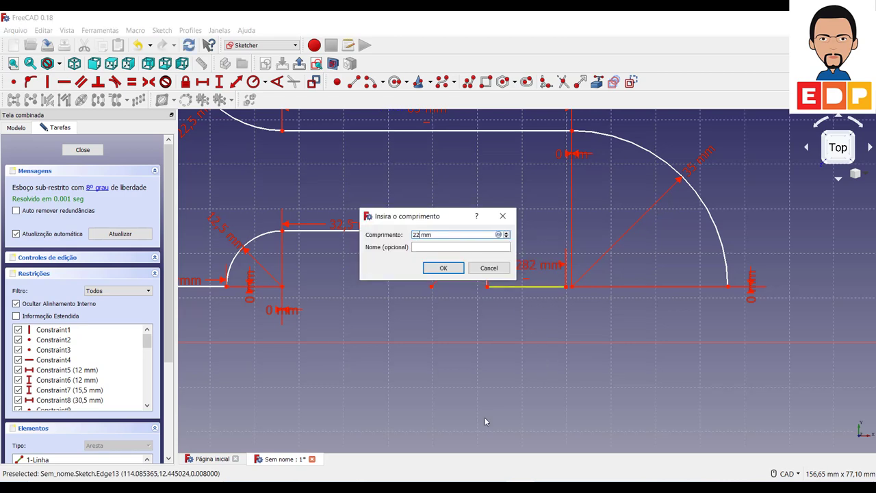
{"action": "type", "text": "5"}
{"action": "key", "text": "Return"}
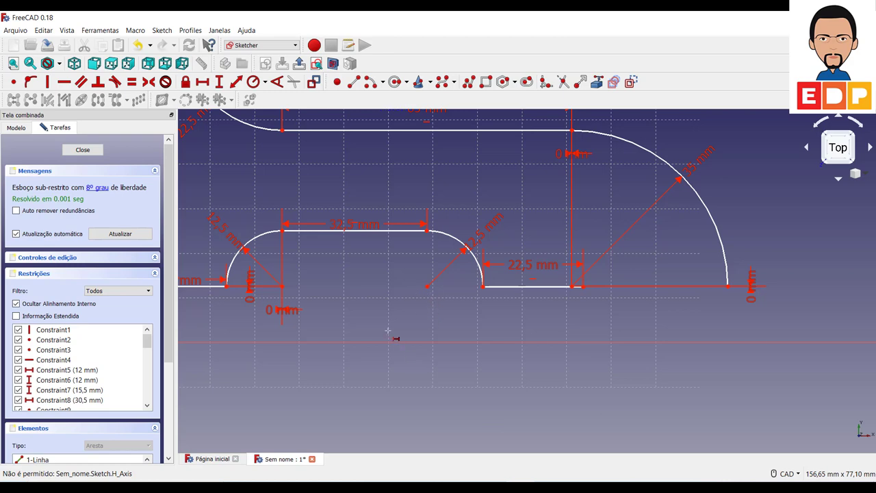
{"action": "key", "text": "Escape"}
Step: Set the right slot arc's centre level with the baseline using a 0 mm vertical distance
{"action": "left_click", "coordinate": [426, 286]}
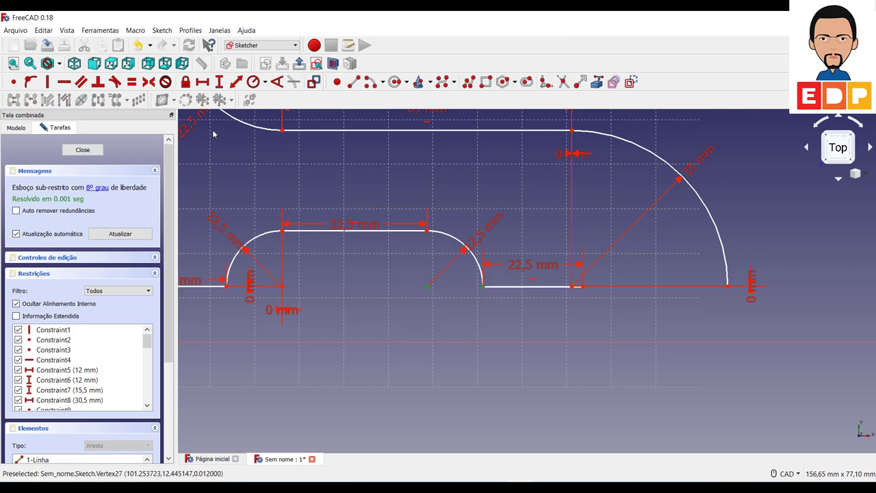
{"action": "left_click", "coordinate": [218, 83]}
{"action": "key", "text": "Return"}
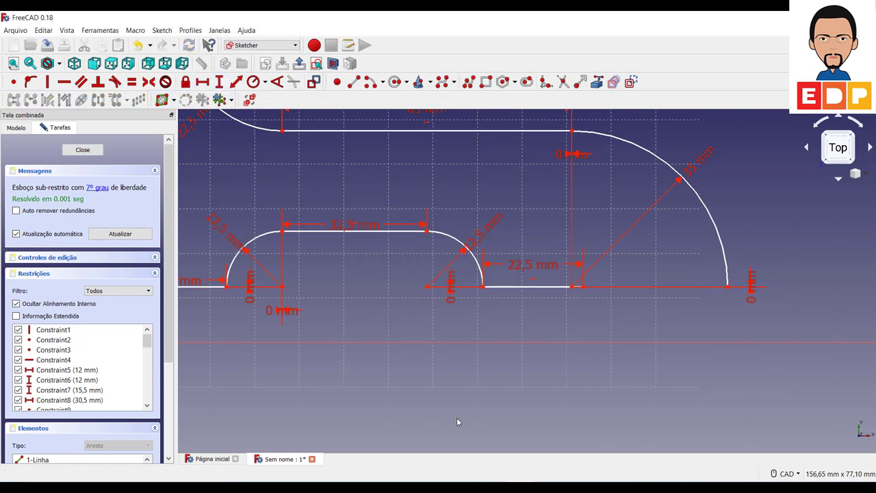
Step: Align the top line's end directly above the arc centre with a 0 mm horizontal distance
{"action": "left_click", "coordinate": [427, 232]}
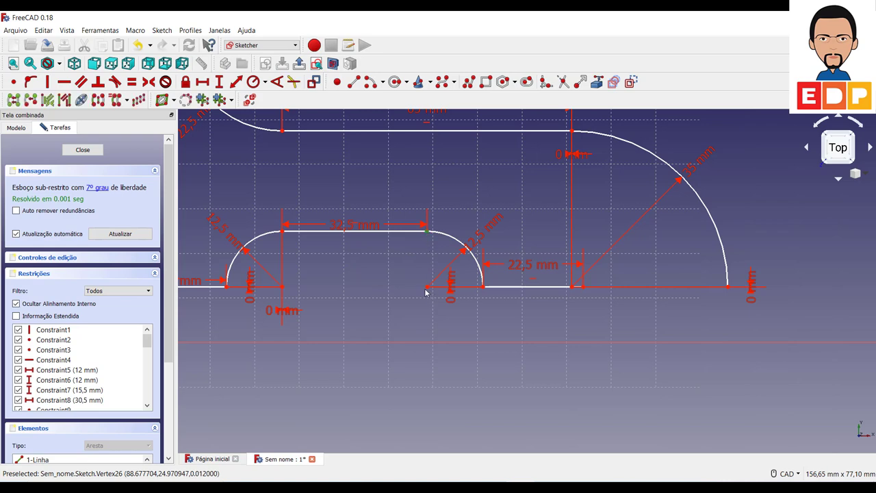
{"action": "left_click", "coordinate": [427, 286]}
{"action": "left_click", "coordinate": [202, 82]}
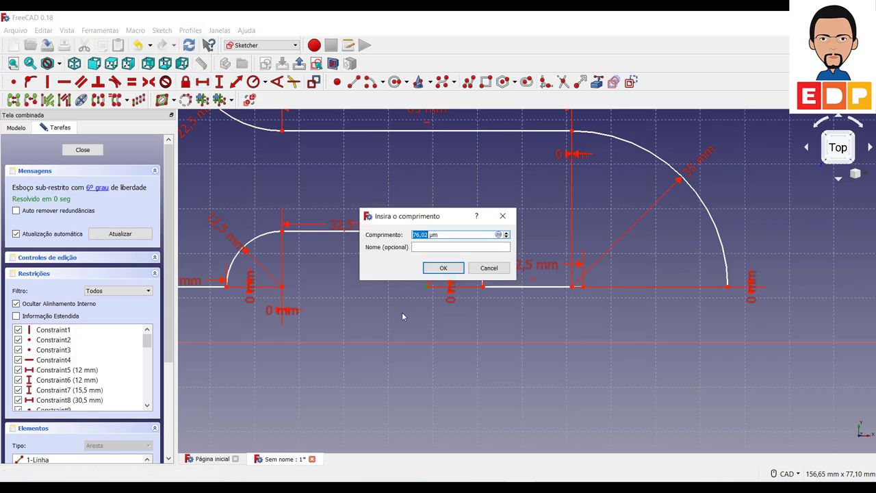
{"action": "type", "text": "0"}
{"action": "key", "text": "Return"}
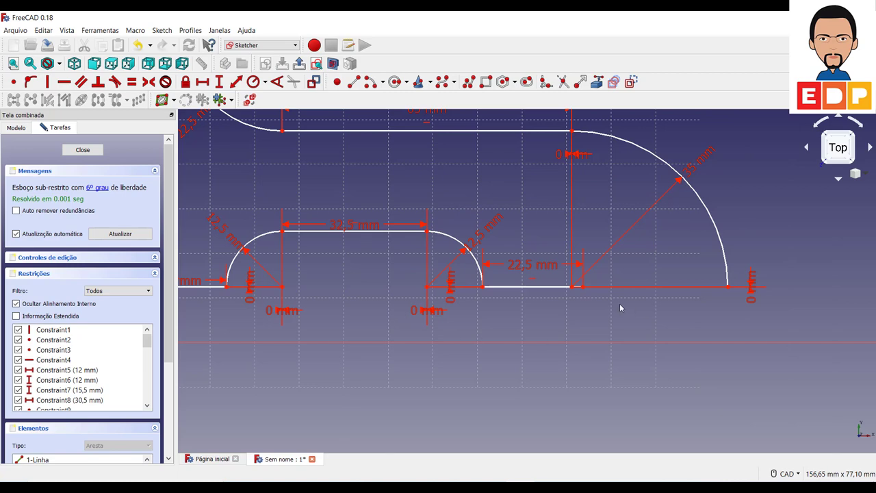
{"action": "middle_click_drag", "start_coordinate": [620, 308], "coordinate": [515, 320]}
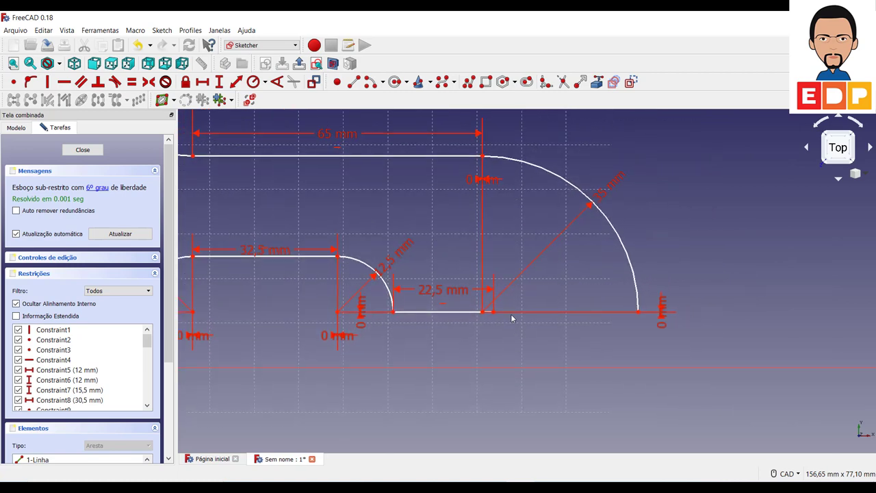
Step: Draw a semicircle centred on the baseline right of the 22,5 mm line, radius 12,5 mm
{"action": "scroll", "coordinate": [513, 319], "scroll_direction": "down", "scroll_amount": 3}
{"action": "scroll", "coordinate": [514, 318], "scroll_direction": "up", "scroll_amount": 7}
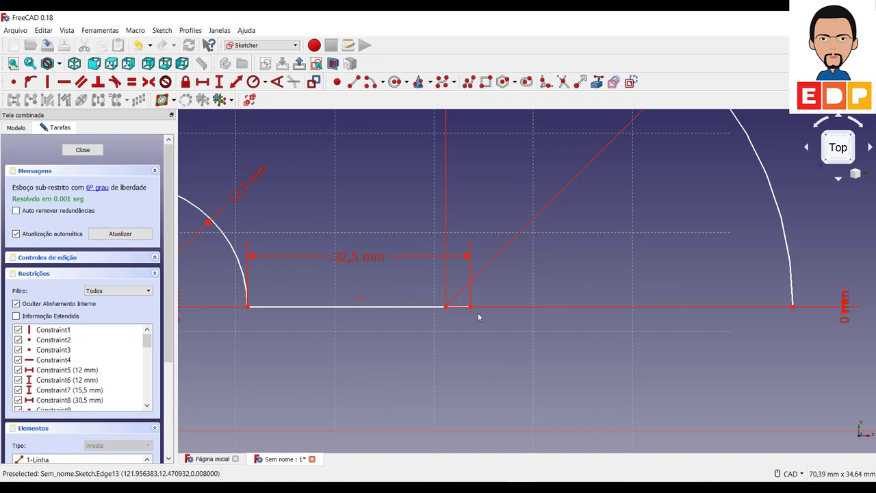
{"action": "left_click", "coordinate": [373, 84]}
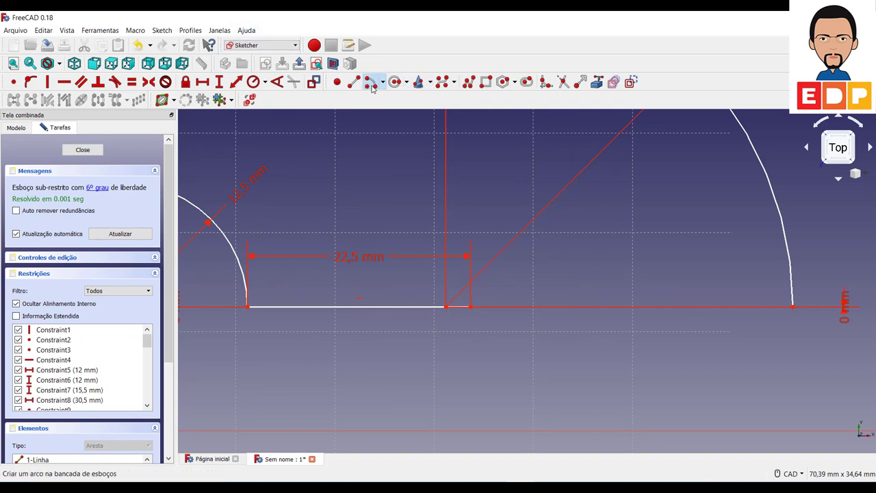
{"action": "left_click", "coordinate": [597, 306]}
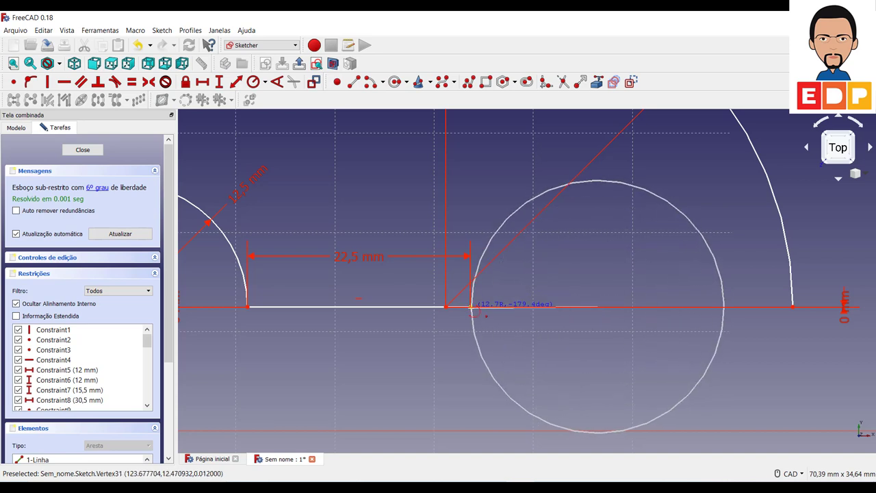
{"action": "left_click", "coordinate": [471, 308]}
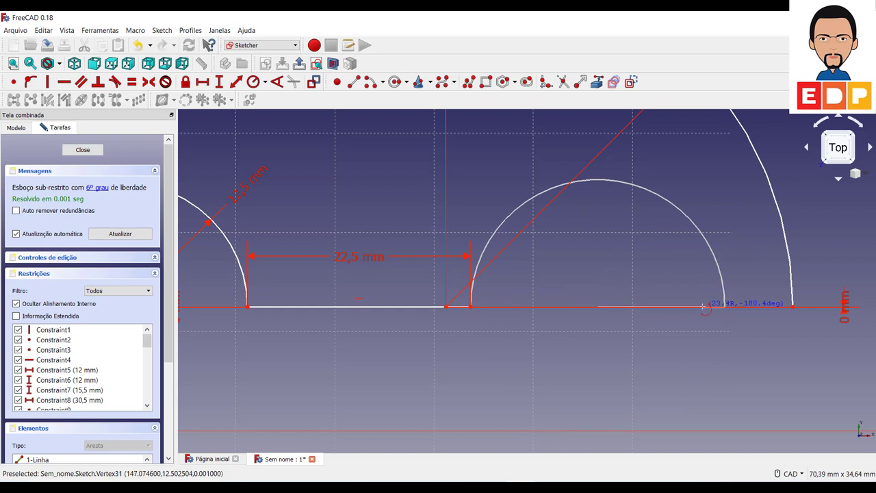
{"action": "left_click", "coordinate": [704, 306]}
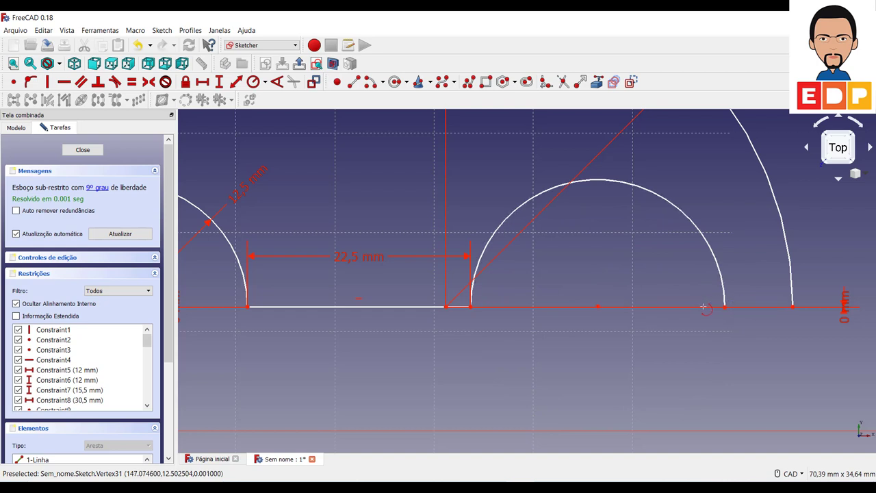
{"action": "right_click", "coordinate": [738, 341]}
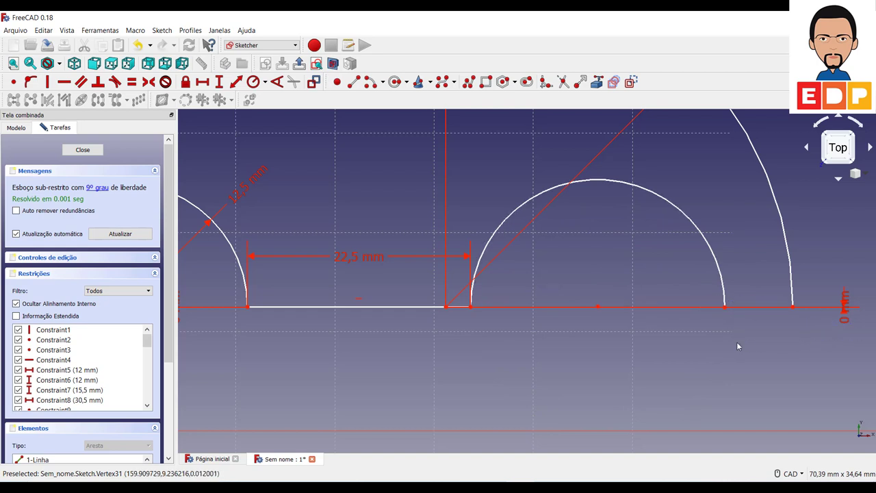
{"action": "left_click", "coordinate": [672, 209]}
{"action": "left_click", "coordinate": [253, 81]}
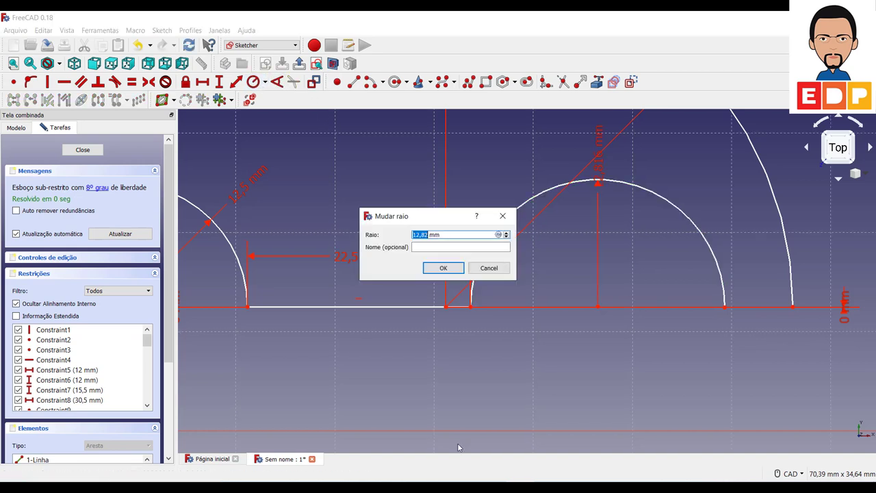
{"action": "type", "text": "1"}
{"action": "key", "text": "Return"}
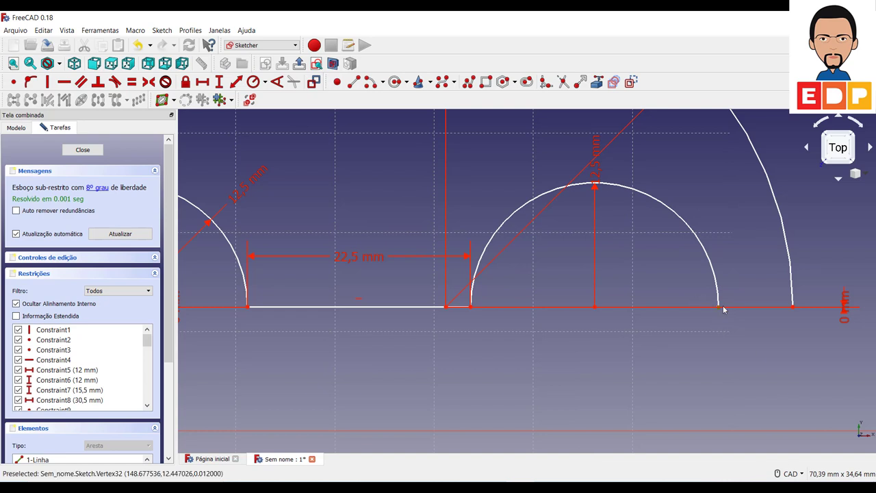
{"action": "left_click", "coordinate": [723, 307]}
Step: Draw a baseline line from the semicircle's end to the outer arc's end, fixed at 7,5 mm
{"action": "left_click", "coordinate": [751, 341]}
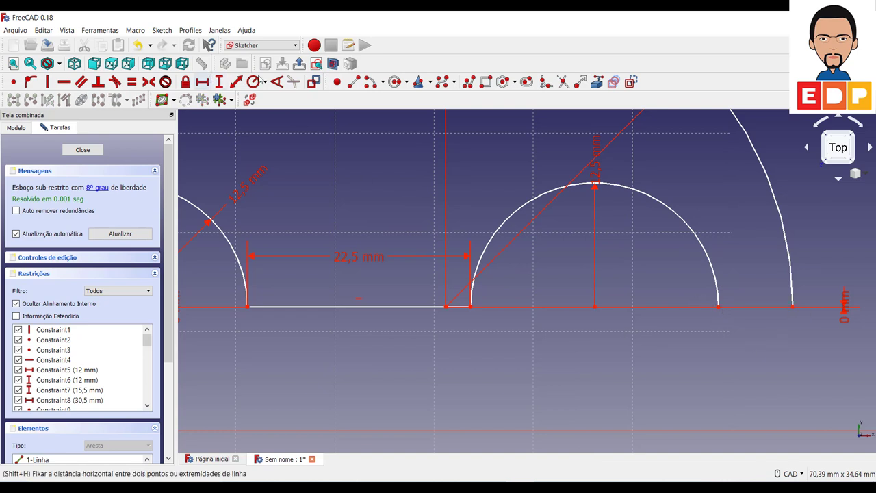
{"action": "left_click", "coordinate": [353, 83]}
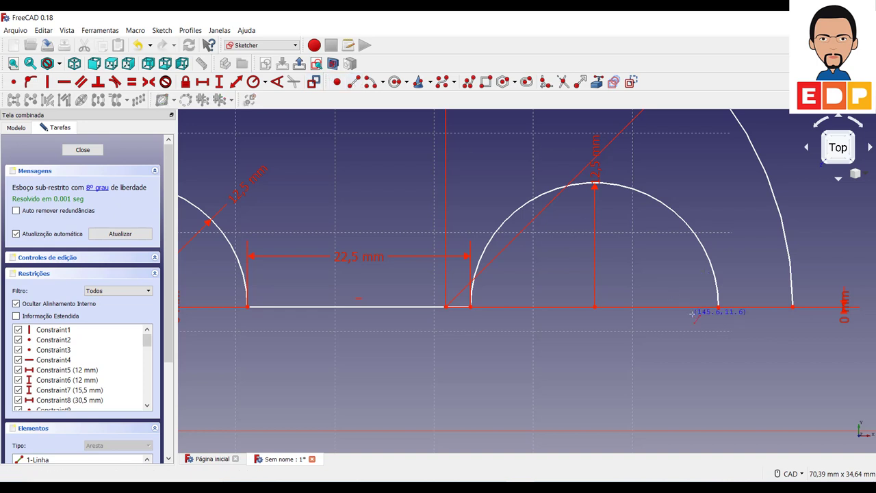
{"action": "left_click", "coordinate": [718, 306]}
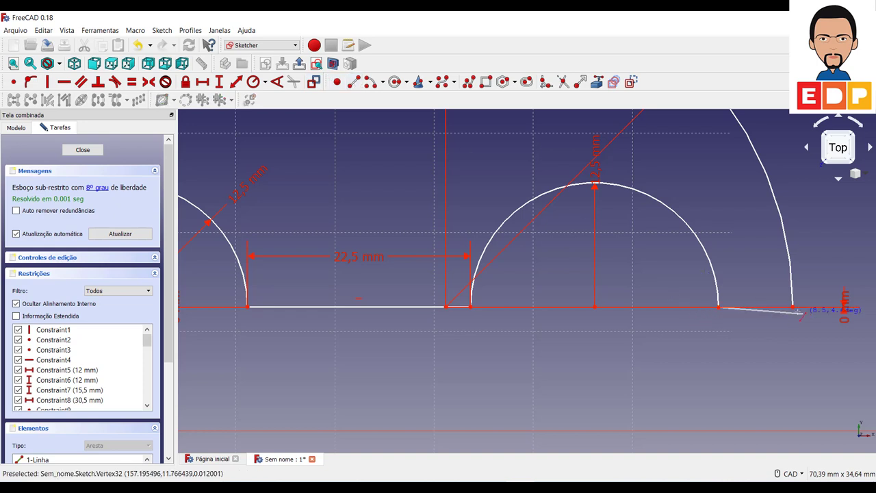
{"action": "left_click", "coordinate": [792, 306]}
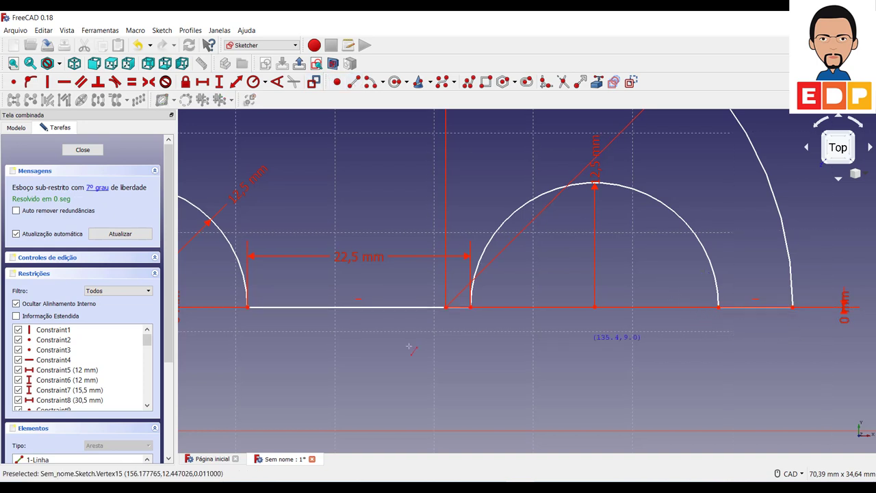
{"action": "key", "text": "shift+h"}
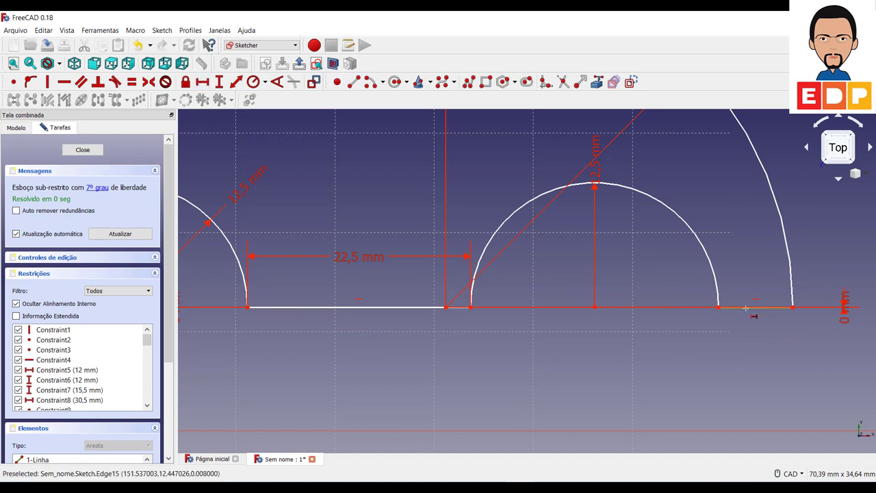
{"action": "left_click", "coordinate": [755, 307]}
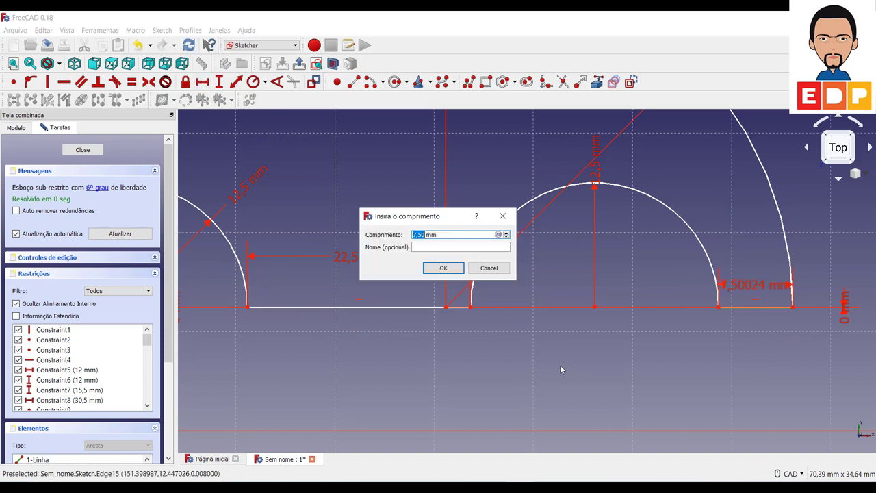
{"action": "key", "text": "Return"}
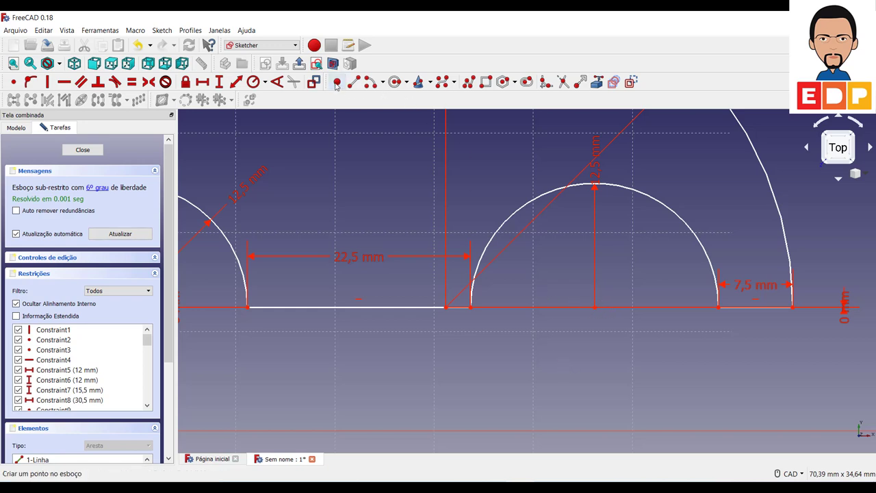
Step: Discard the redundant radius dimension attempted on the semicircle
{"action": "left_click", "coordinate": [563, 186]}
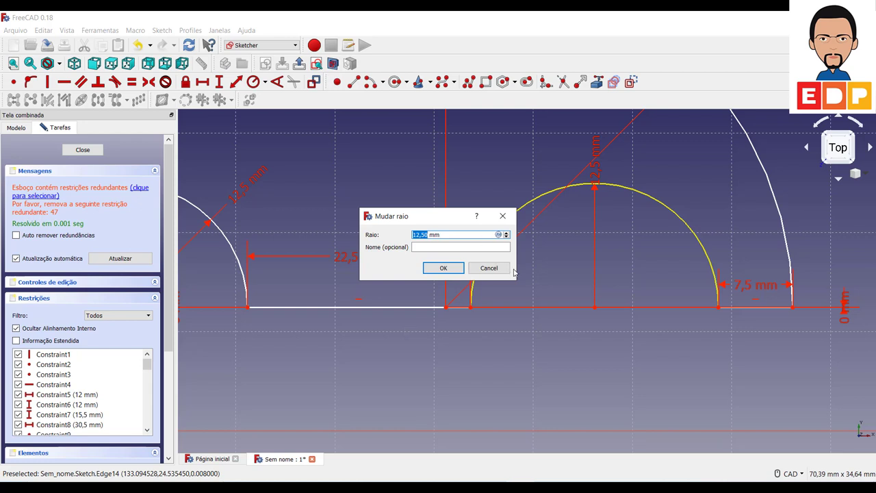
{"action": "left_click", "coordinate": [488, 270]}
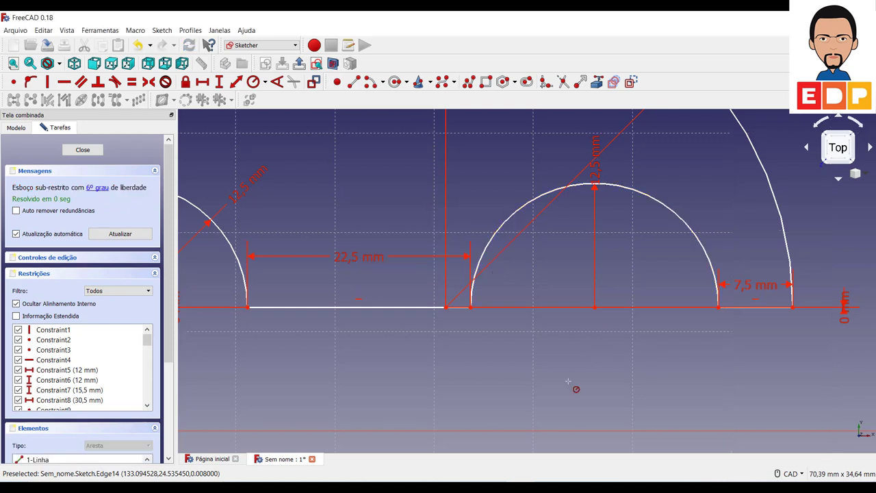
{"action": "middle_click_drag", "start_coordinate": [553, 352], "coordinate": [528, 285]}
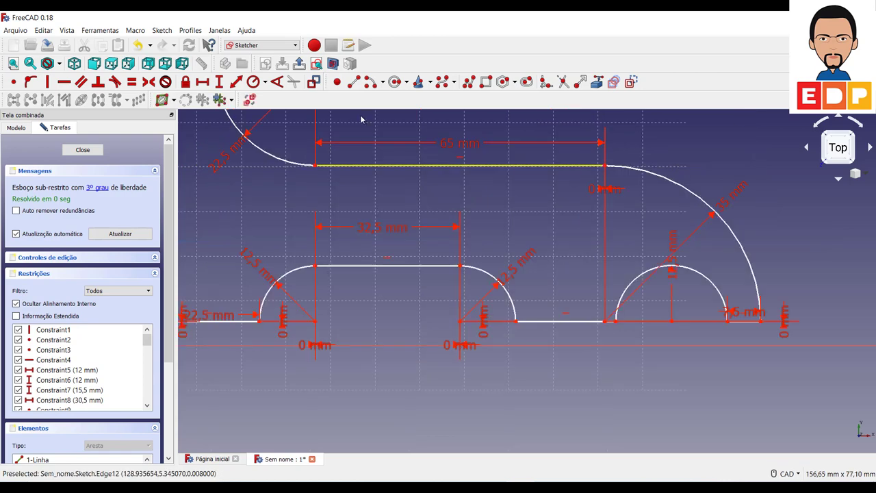
Step: Constrain two bottom-edge points to a 0 mm vertical distance, positioning the semicircle's centre
{"action": "left_click", "coordinate": [670, 323]}
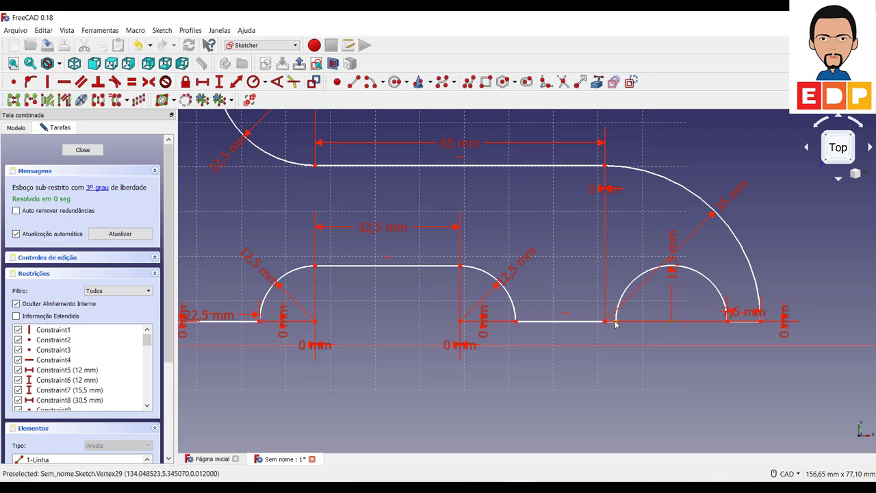
{"action": "left_click", "coordinate": [606, 321]}
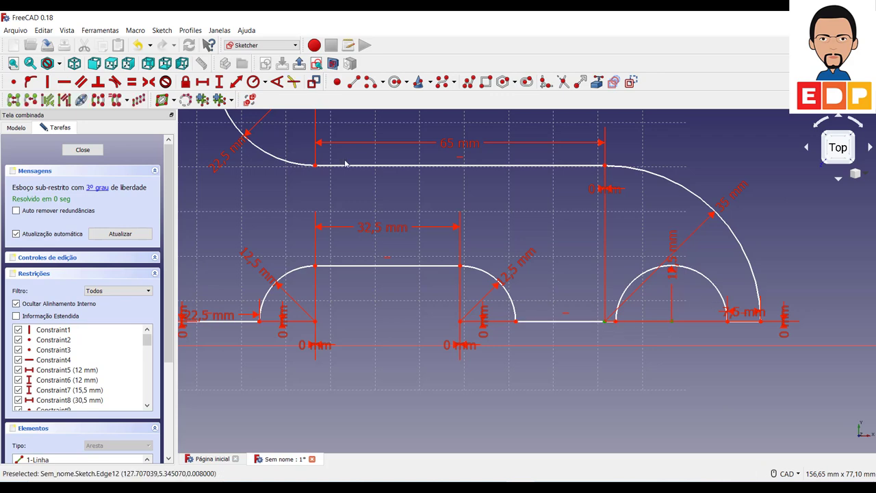
{"action": "left_click", "coordinate": [219, 81]}
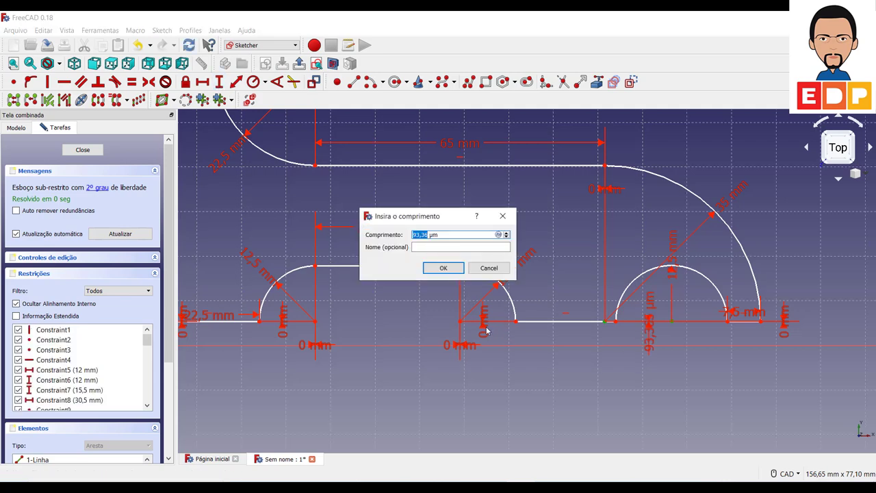
{"action": "type", "text": "0"}
{"action": "key", "text": "Return"}
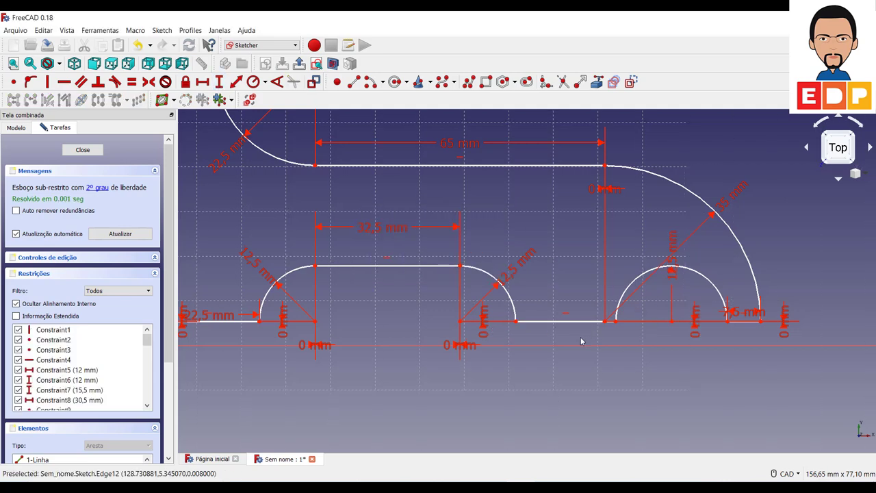
{"action": "scroll", "coordinate": [303, 343], "scroll_direction": "down", "scroll_amount": 2}
{"action": "middle_click_drag", "start_coordinate": [303, 342], "coordinate": [491, 324]}
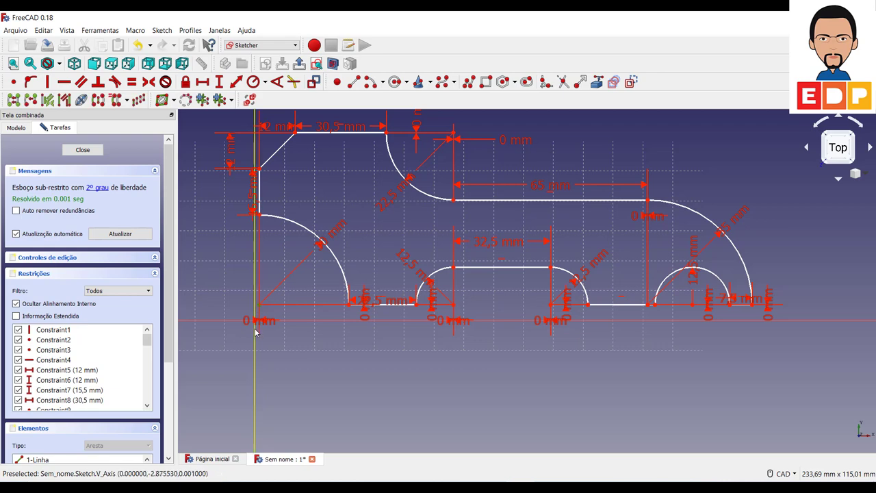
Step: Make the profile's bottom-left corner point coincident with the sketch origin
{"action": "scroll", "coordinate": [259, 322], "scroll_direction": "down", "scroll_amount": 2}
{"action": "scroll", "coordinate": [259, 325], "scroll_direction": "up", "scroll_amount": 2}
{"action": "scroll", "coordinate": [259, 328], "scroll_direction": "up", "scroll_amount": 3}
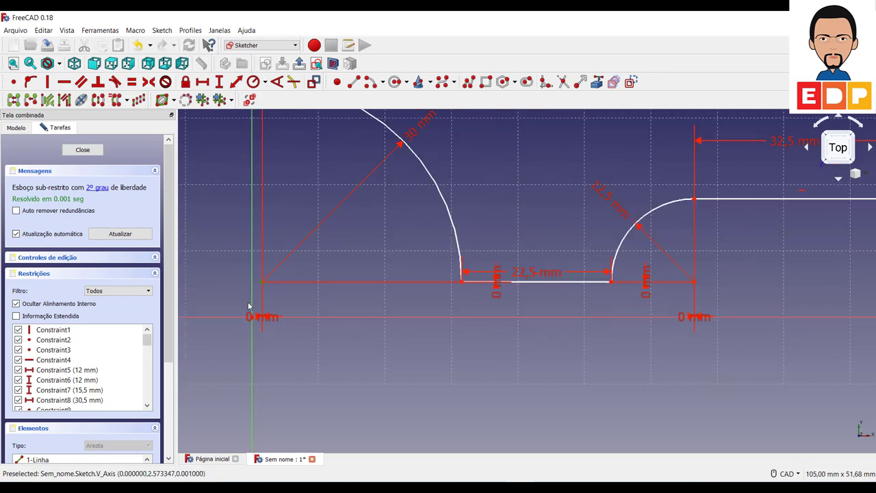
{"action": "scroll", "coordinate": [259, 330], "scroll_direction": "up", "scroll_amount": 3}
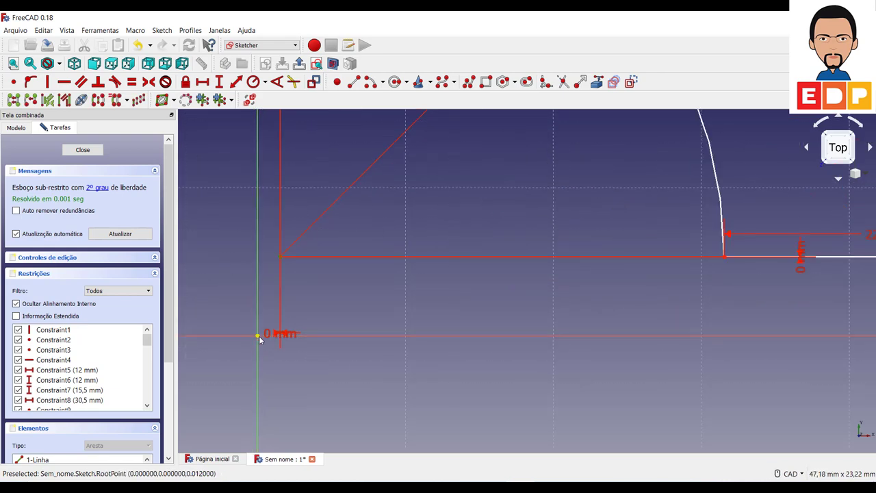
{"action": "left_click", "coordinate": [258, 338]}
{"action": "left_click", "coordinate": [13, 100]}
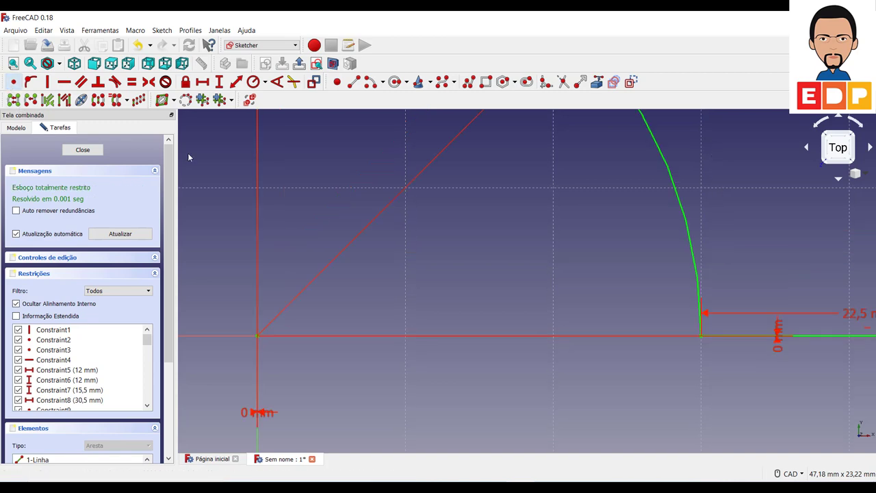
Step: Close the now fully constrained wrench sketch and return to Part Design
{"action": "scroll", "coordinate": [470, 328], "scroll_direction": "down", "scroll_amount": 3}
{"action": "scroll", "coordinate": [577, 345], "scroll_direction": "down", "scroll_amount": 3}
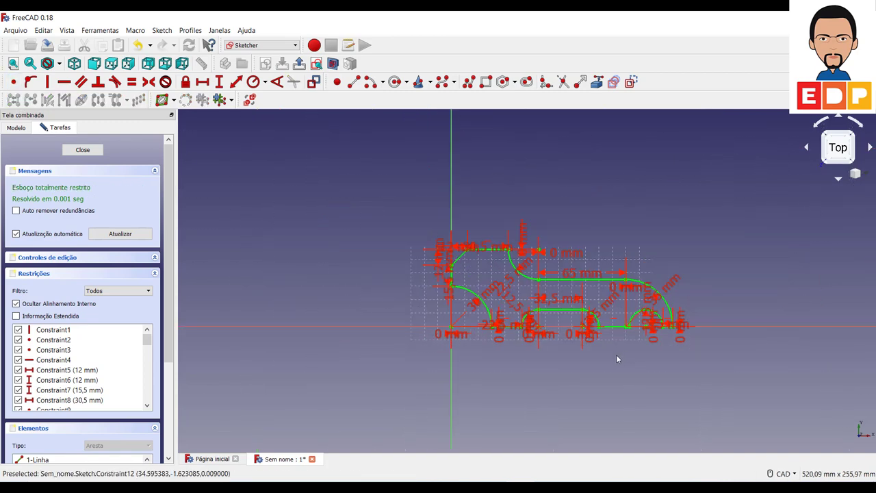
{"action": "scroll", "coordinate": [615, 359], "scroll_direction": "up", "scroll_amount": 2}
{"action": "scroll", "coordinate": [616, 359], "scroll_direction": "up", "scroll_amount": 1}
{"action": "scroll", "coordinate": [597, 350], "scroll_direction": "up", "scroll_amount": 1}
{"action": "scroll", "coordinate": [596, 383], "scroll_direction": "up", "scroll_amount": 1}
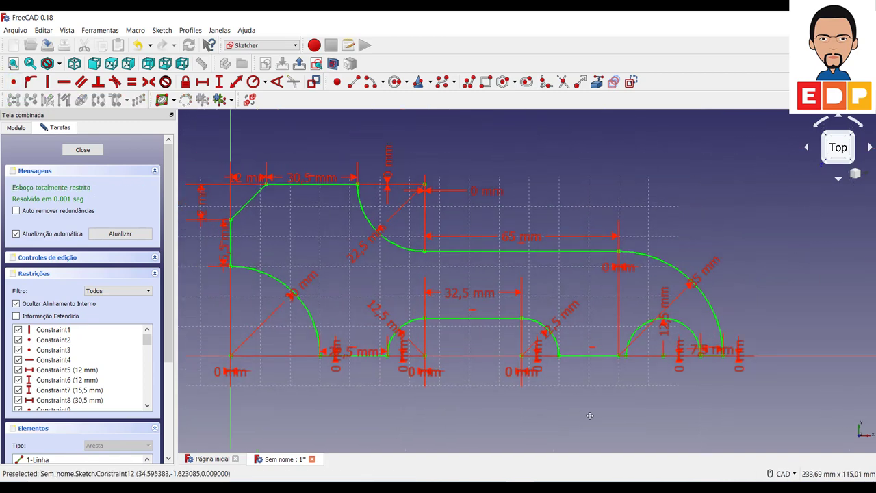
{"action": "scroll", "coordinate": [615, 407], "scroll_direction": "up", "scroll_amount": 1}
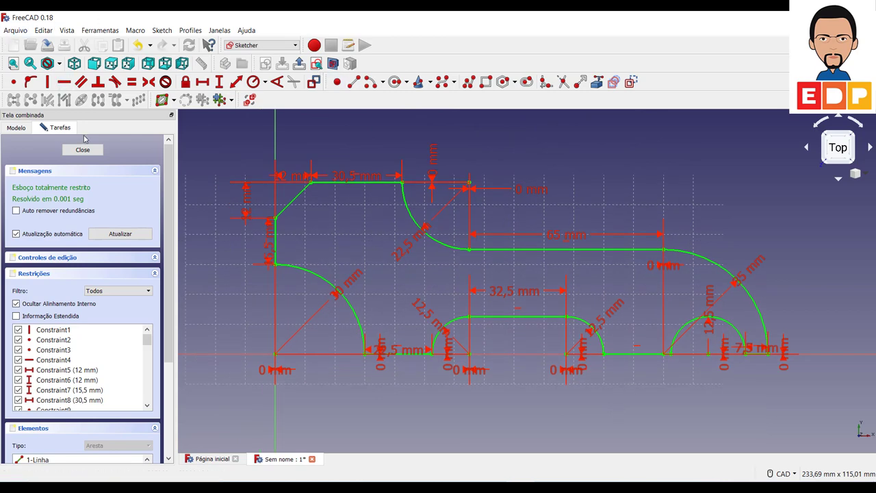
{"action": "left_click", "coordinate": [82, 149]}
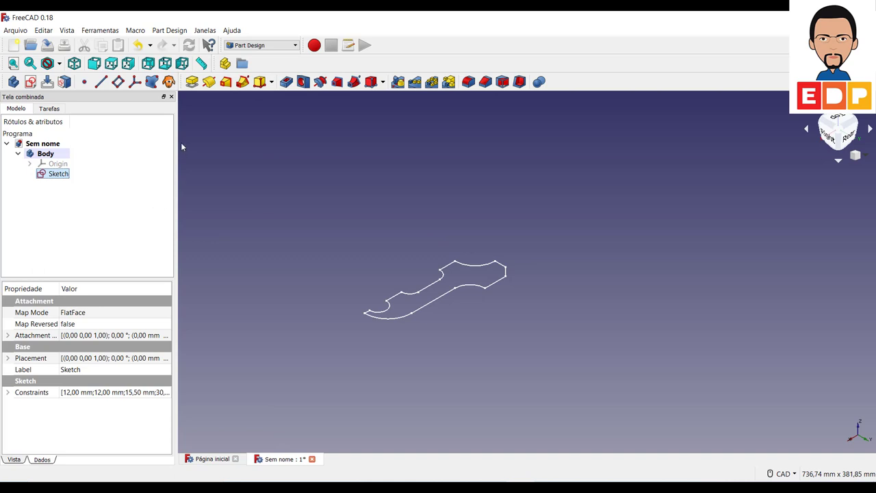
Step: Pad the sketch 10 mm into a solid, then start a Mirrored feature on the Pad
{"action": "left_click", "coordinate": [192, 82]}
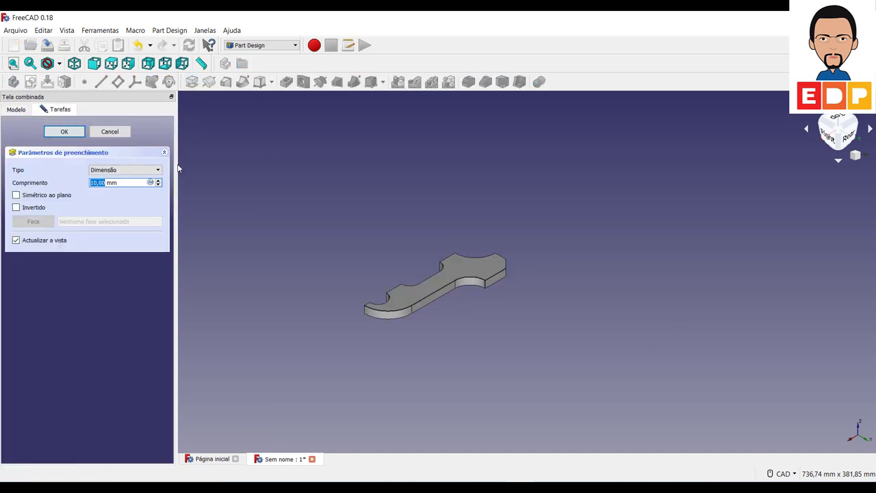
{"action": "left_click", "coordinate": [58, 132]}
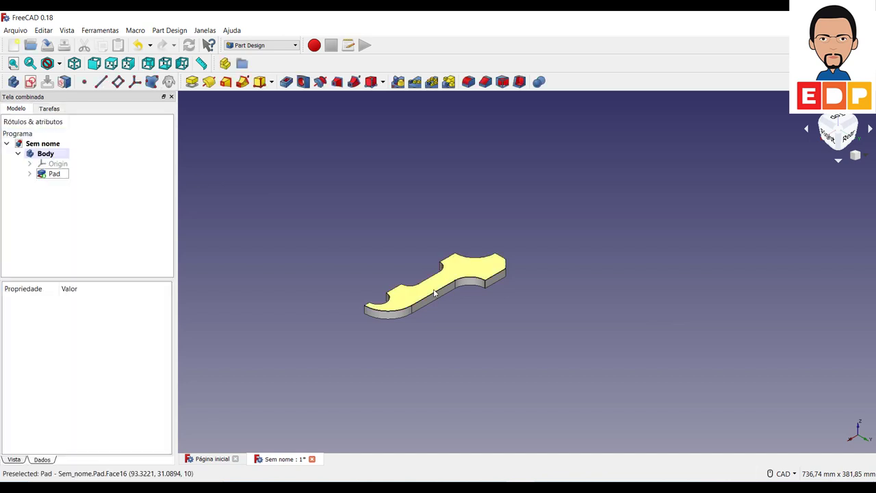
{"action": "left_click", "coordinate": [468, 275]}
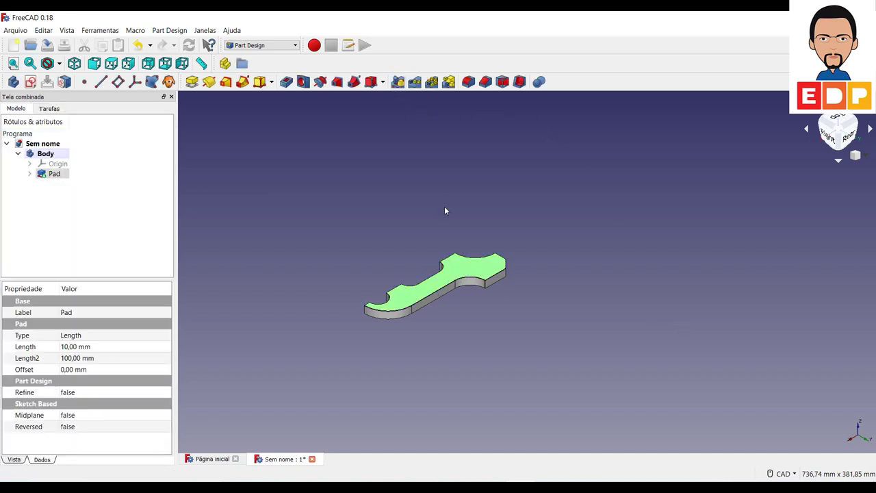
{"action": "left_click", "coordinate": [398, 81]}
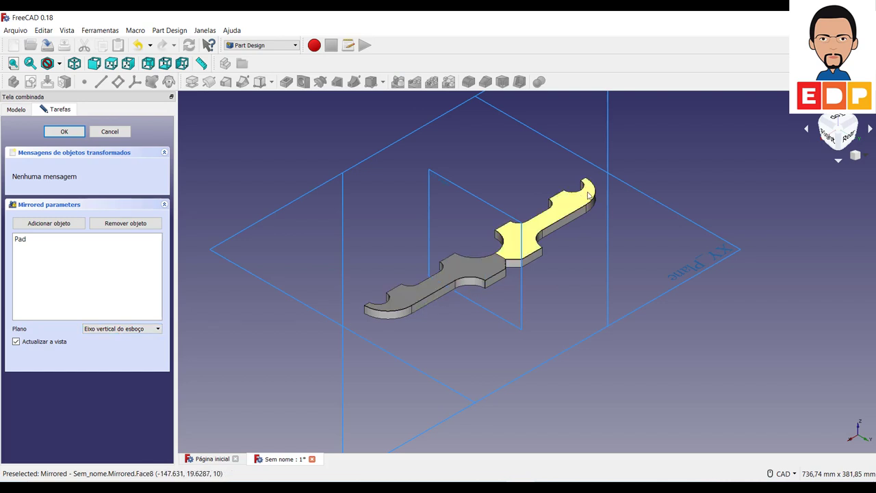
Step: After trying the XY and YZ planes, mirror the Pad about the sketch's horizontal axis
{"action": "left_click", "coordinate": [106, 330]}
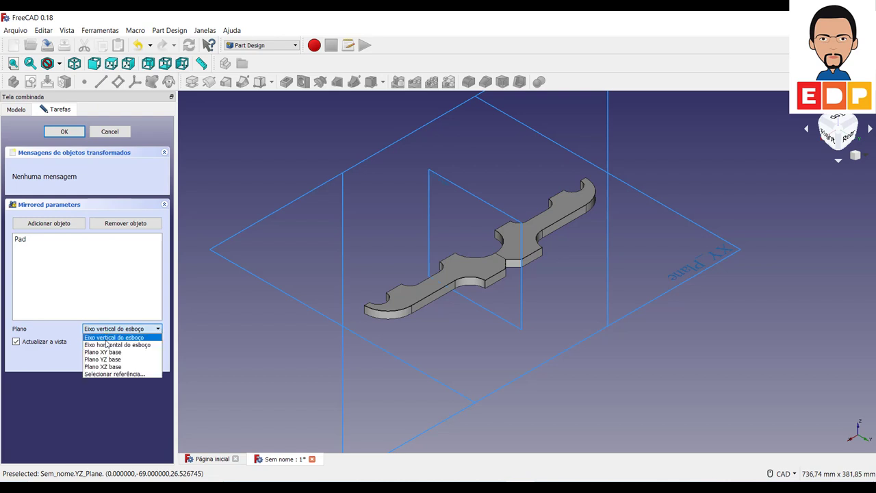
{"action": "left_click", "coordinate": [108, 345]}
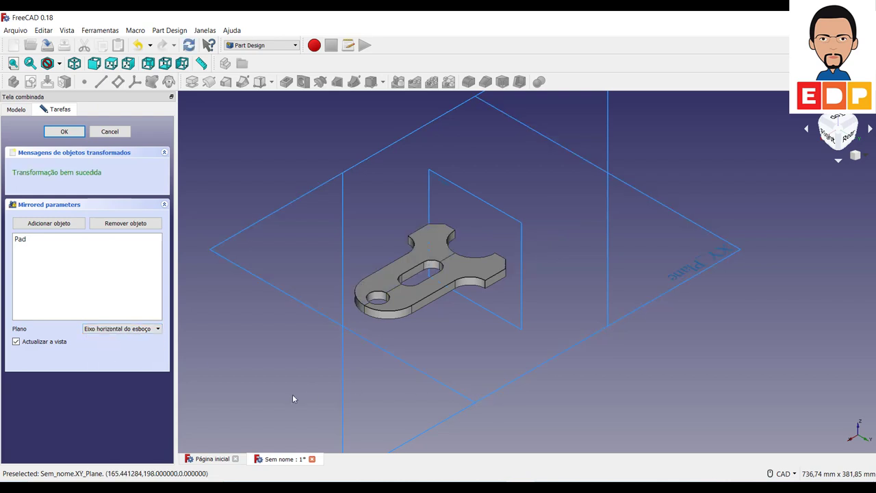
{"action": "left_click", "coordinate": [110, 335]}
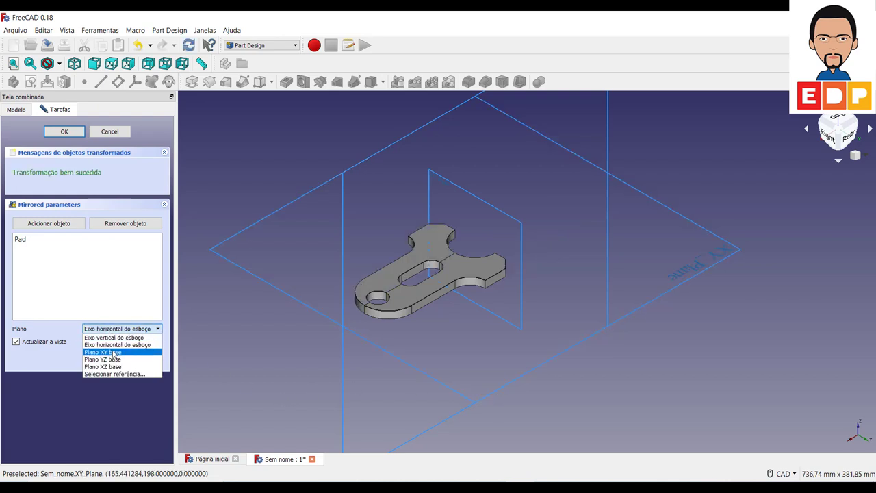
{"action": "left_click", "coordinate": [113, 354]}
{"action": "left_click", "coordinate": [115, 336]}
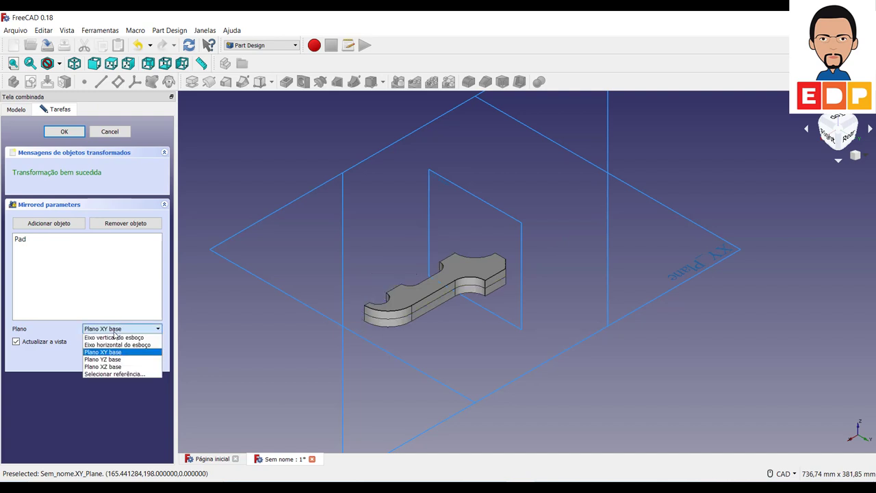
{"action": "left_click", "coordinate": [115, 365]}
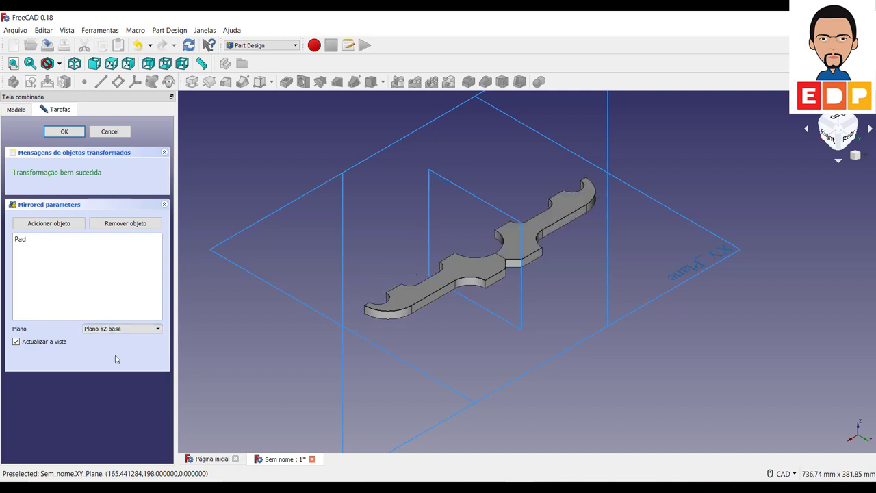
{"action": "left_click", "coordinate": [118, 331]}
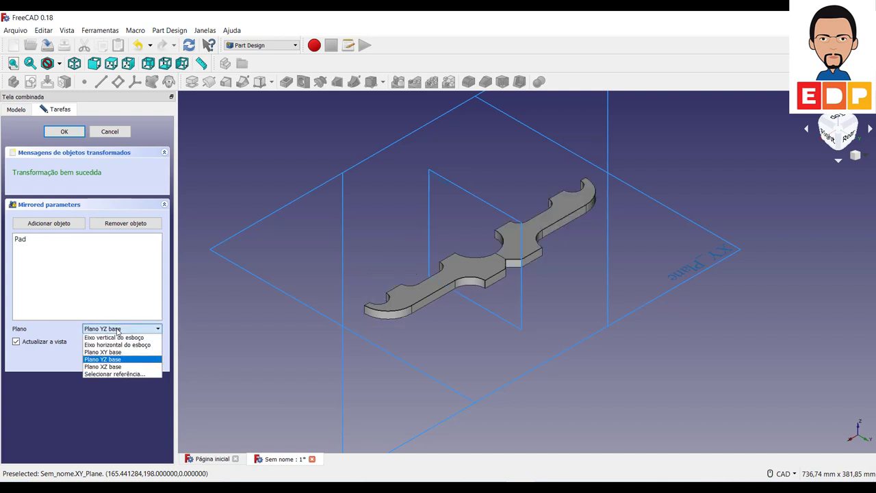
{"action": "left_click", "coordinate": [114, 345]}
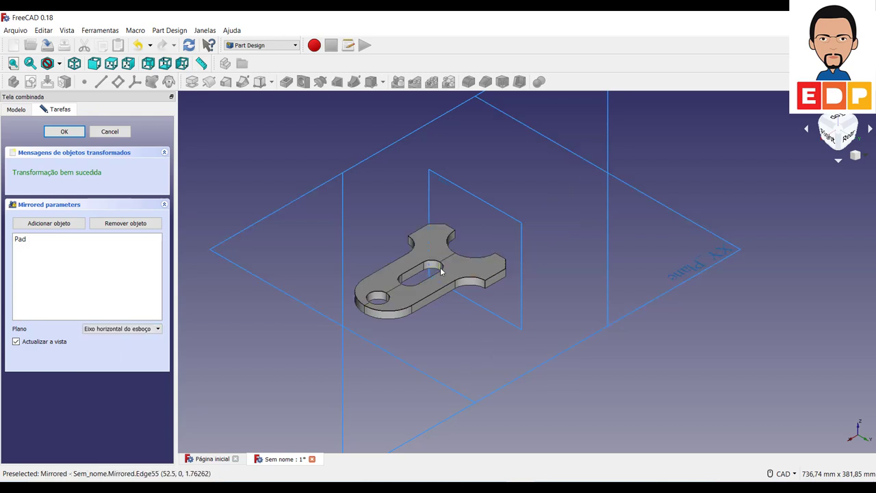
{"action": "left_click", "coordinate": [64, 132]}
{"action": "mouse_move", "coordinate": [642, 373]}
{"action": "middle_mouse_down"}
{"action": "mouse_move", "coordinate": [561, 359]}
{"action": "mouse_move", "coordinate": [682, 377]}
{"action": "mouse_move", "coordinate": [683, 343]}
{"action": "middle_mouse_up"}
{"action": "scroll", "coordinate": [540, 329], "scroll_direction": "down", "scroll_amount": 3}
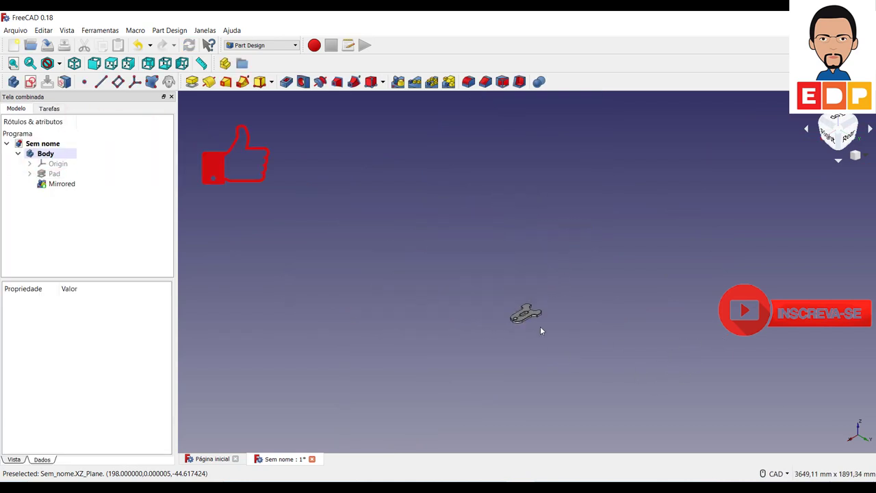
{"action": "scroll", "coordinate": [536, 331], "scroll_direction": "up", "scroll_amount": 3}
{"action": "scroll", "coordinate": [491, 316], "scroll_direction": "up", "scroll_amount": 2}
{"action": "scroll", "coordinate": [491, 319], "scroll_direction": "down", "scroll_amount": 3}
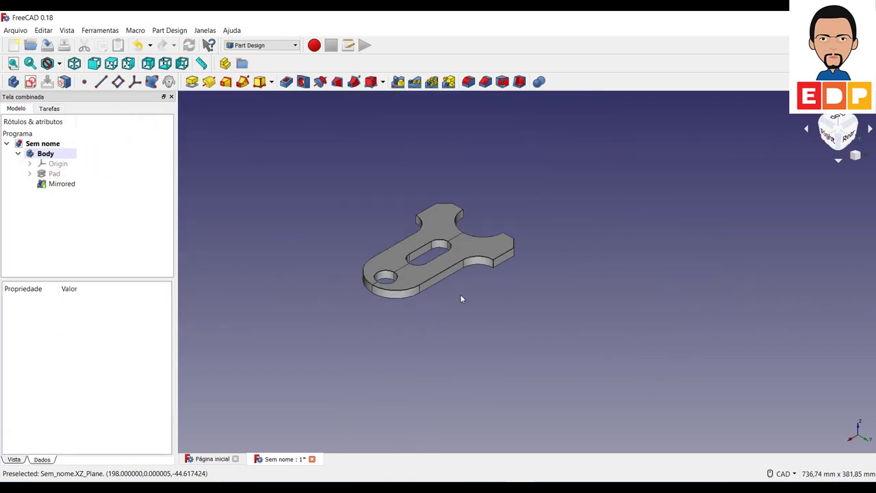
{"action": "middle_click_drag", "start_coordinate": [460, 296], "coordinate": [540, 315]}
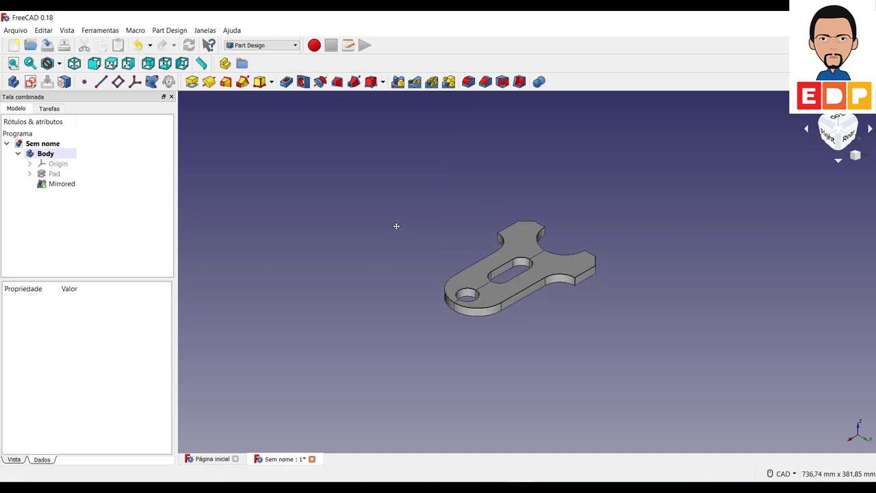
{"action": "middle_click_drag", "start_coordinate": [375, 263], "coordinate": [390, 241]}
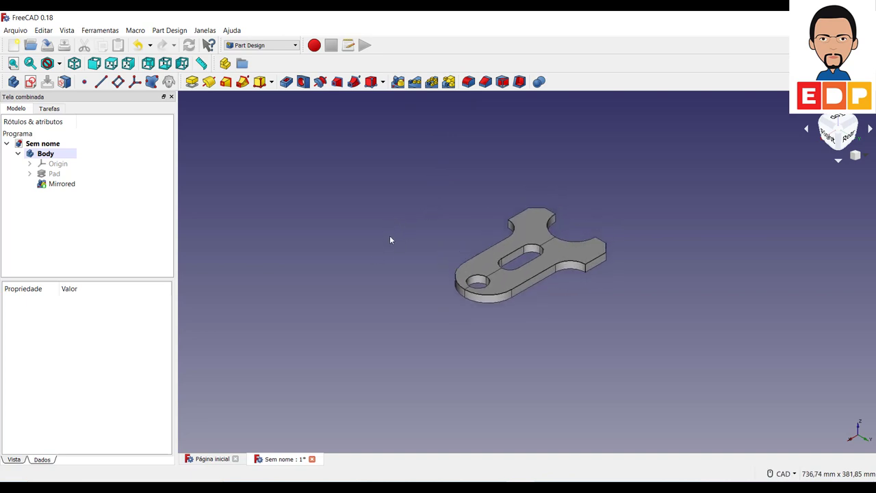